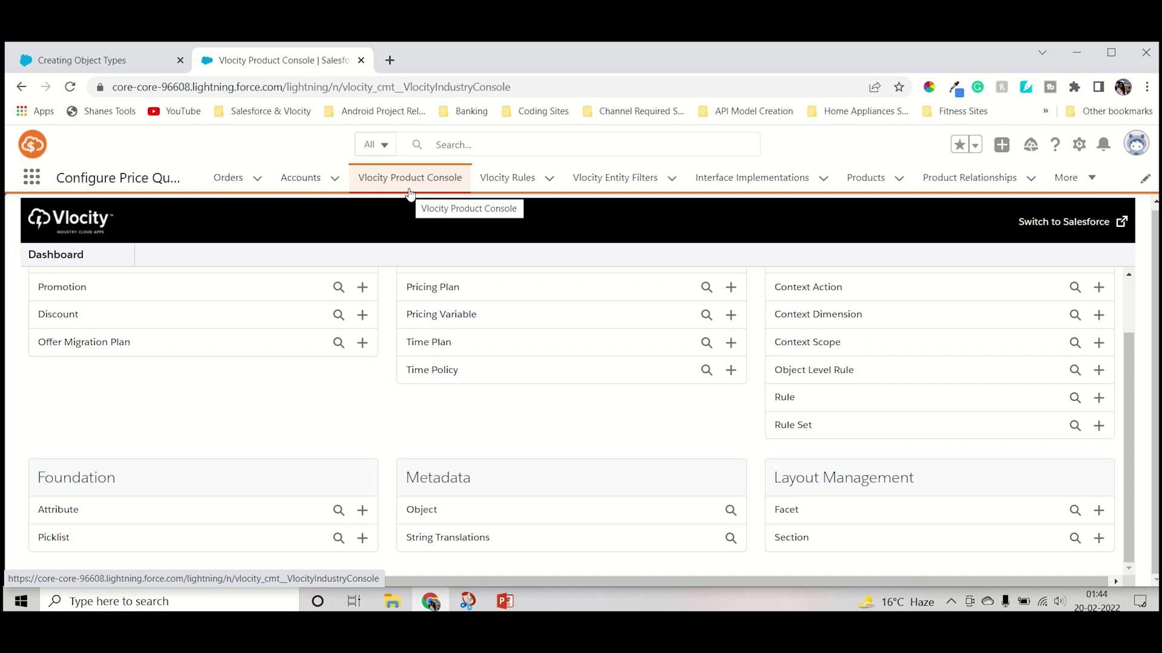
# Open the Metadata object search and list all objects without a search term
pyautogui.doubleClick(469, 479)
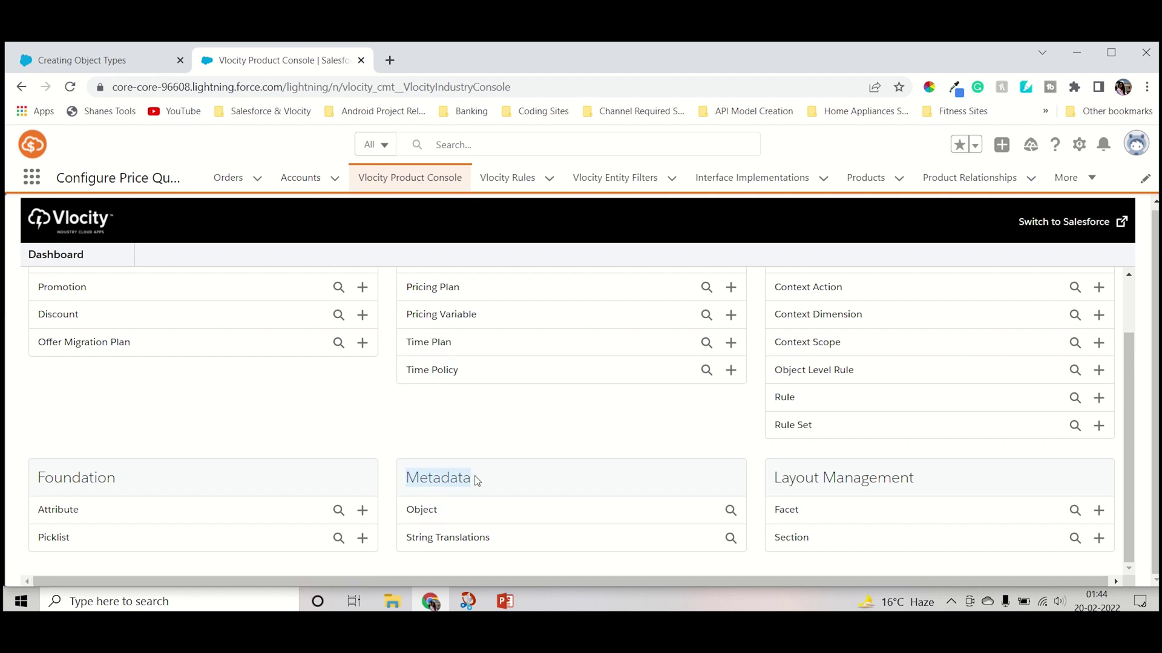
pyautogui.click(730, 512)
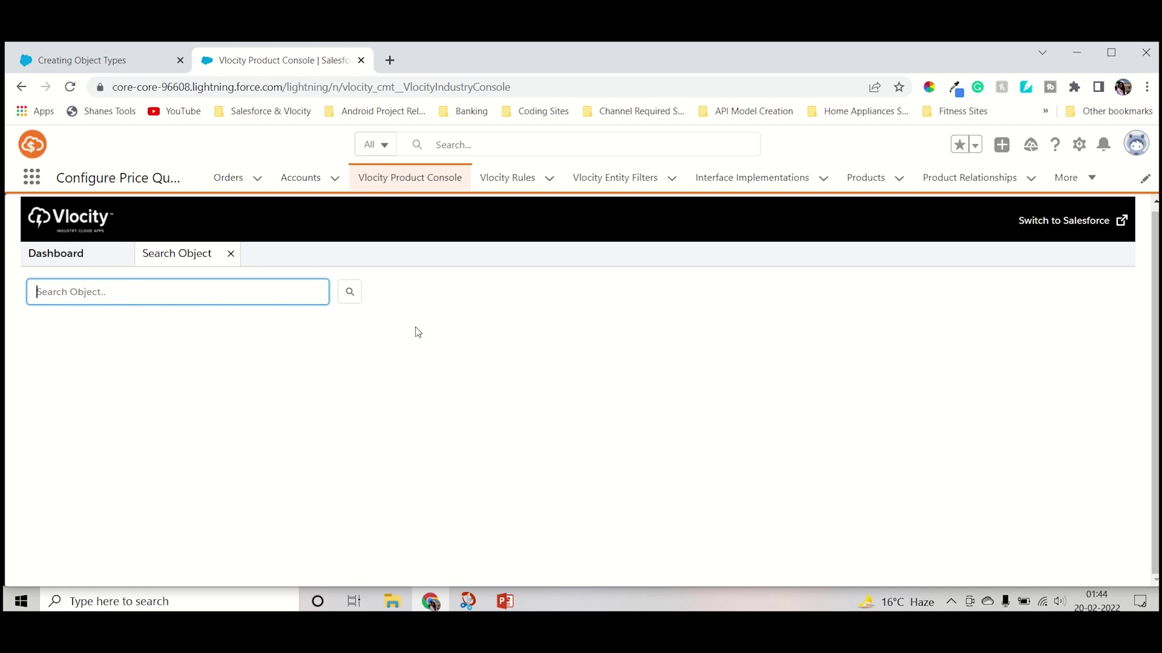
pyautogui.click(351, 293)
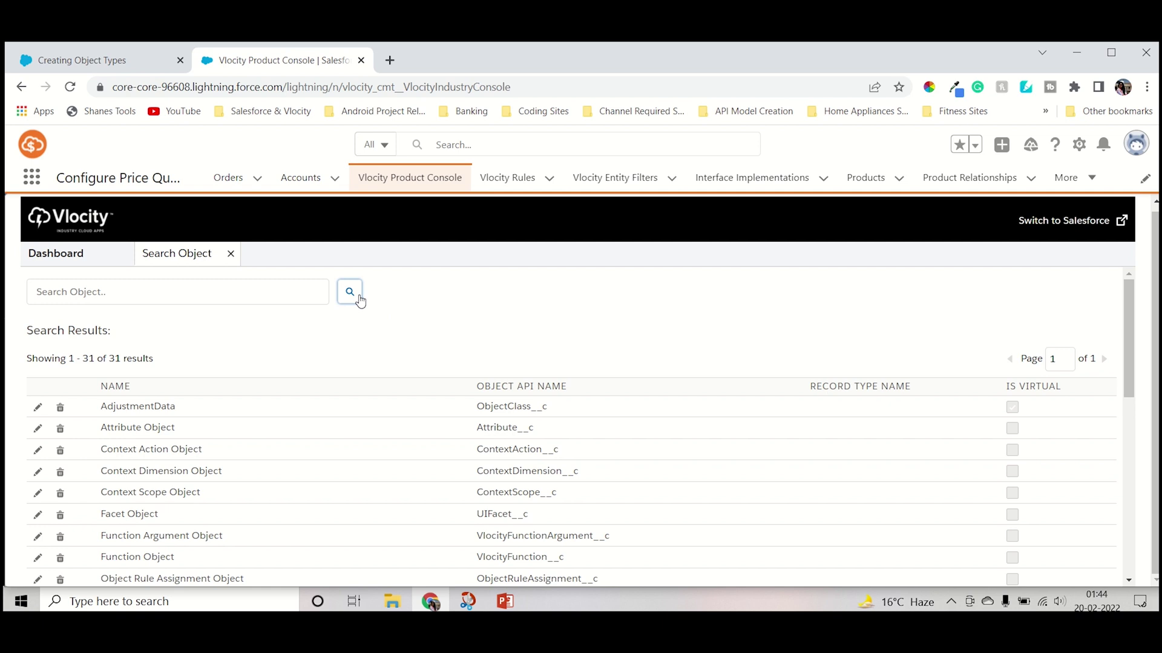
# Examine the names and object API names across the full list of objects
pyautogui.scroll(-1, 512, 446)
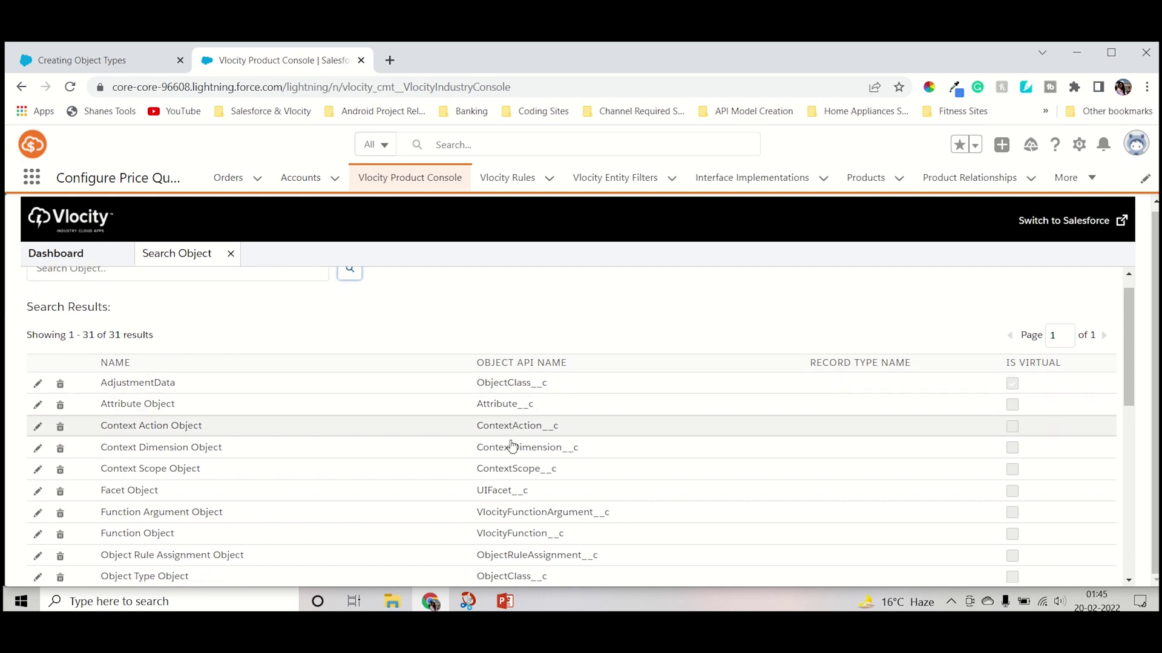
pyautogui.scroll(-3, 512, 447)
pyautogui.scroll(4, 202, 319)
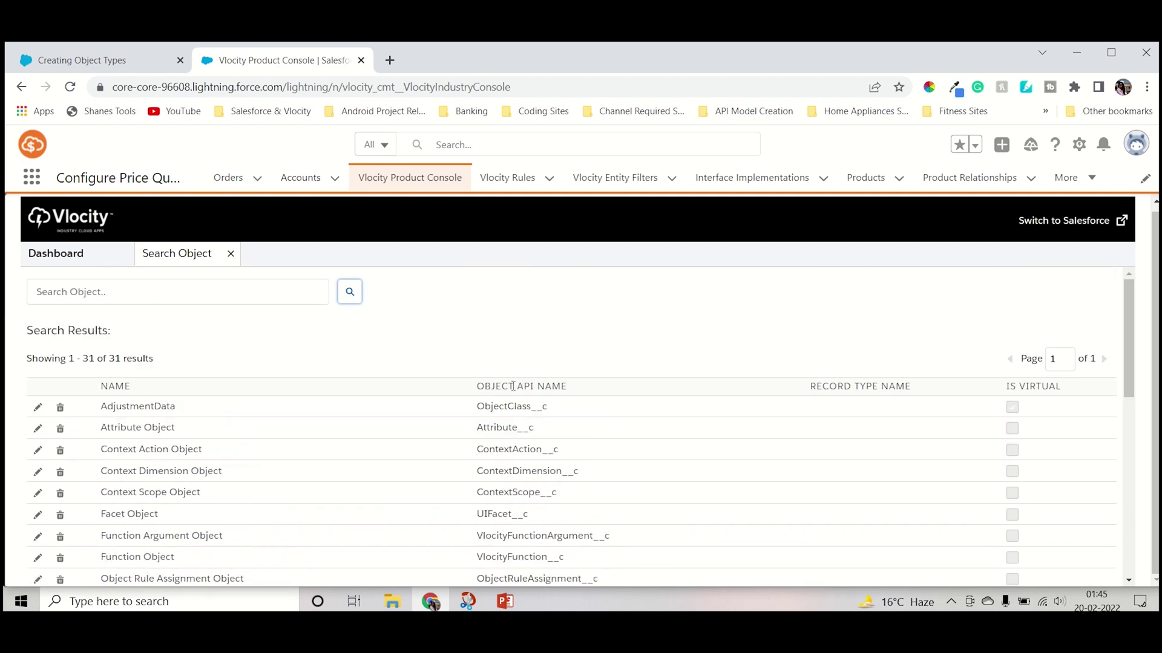
pyautogui.scroll(-5, 531, 462)
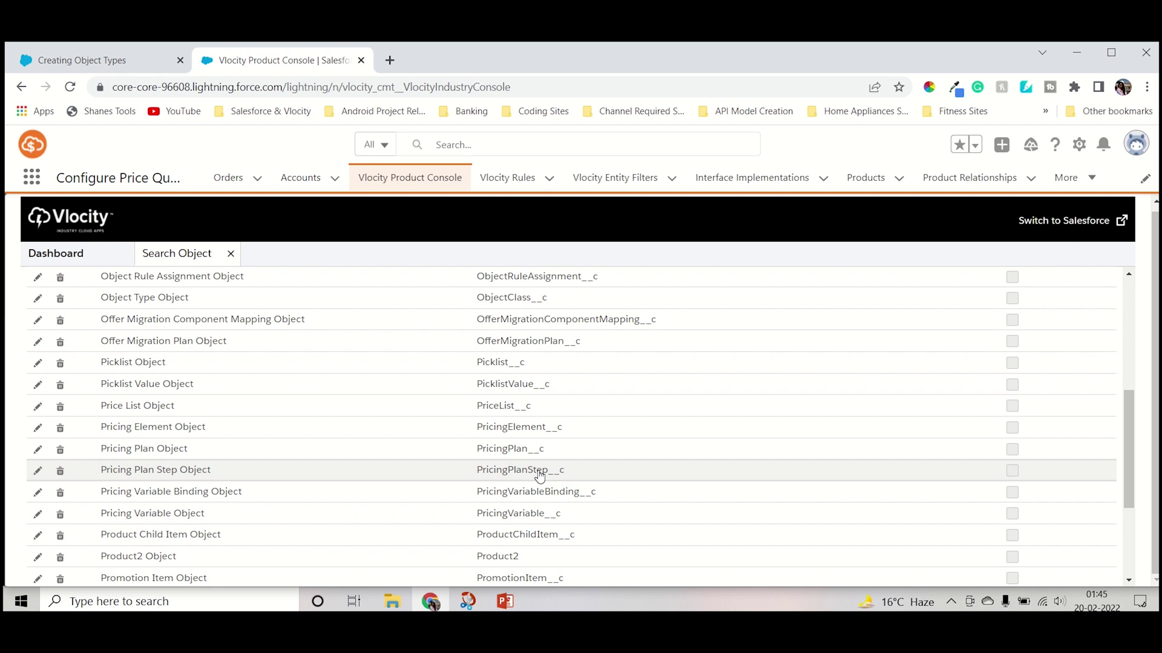
pyautogui.scroll(5, 539, 476)
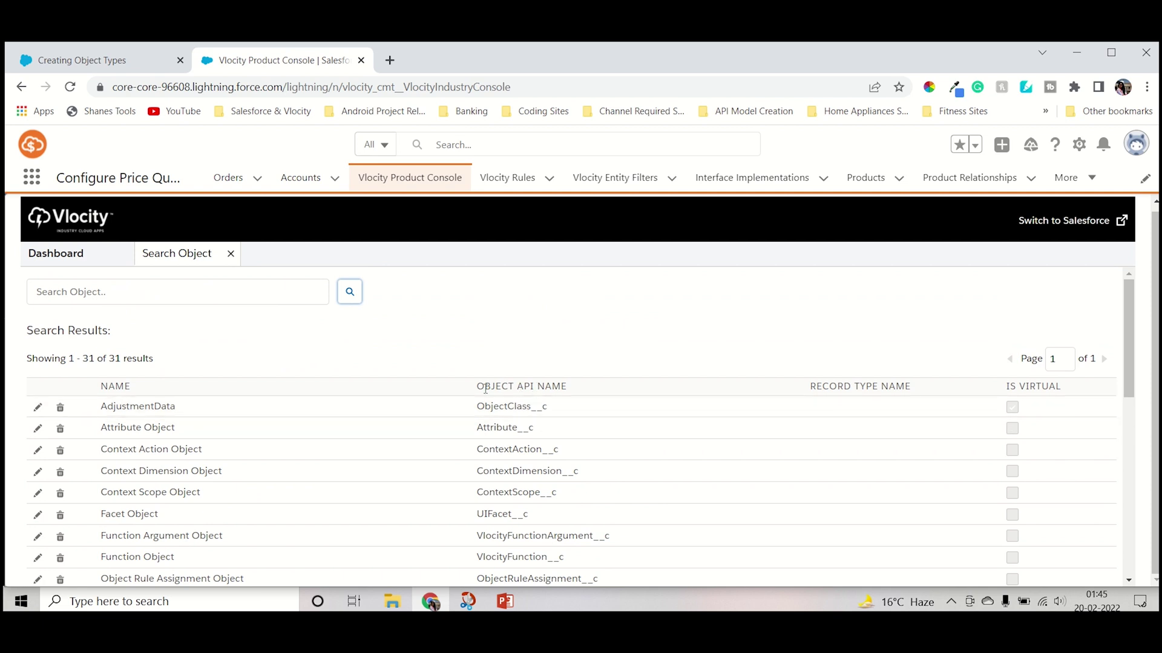
pyautogui.moveTo(477, 387); pyautogui.dragTo(578, 392)
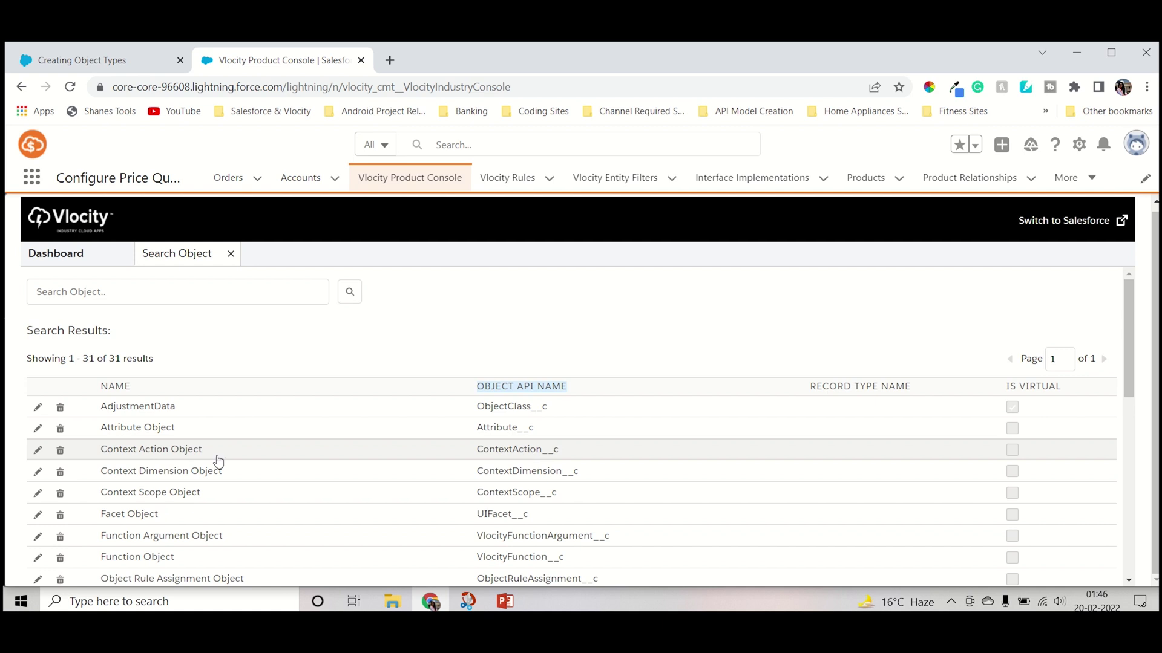
pyautogui.scroll(-4, 218, 461)
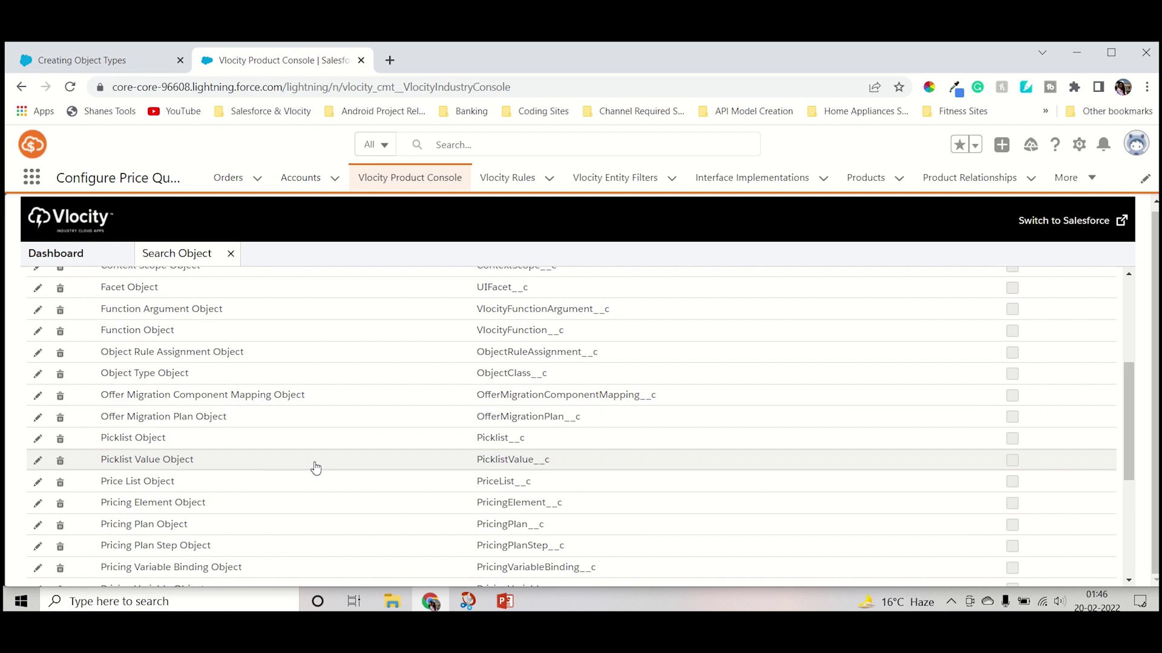
pyautogui.scroll(-3, 315, 468)
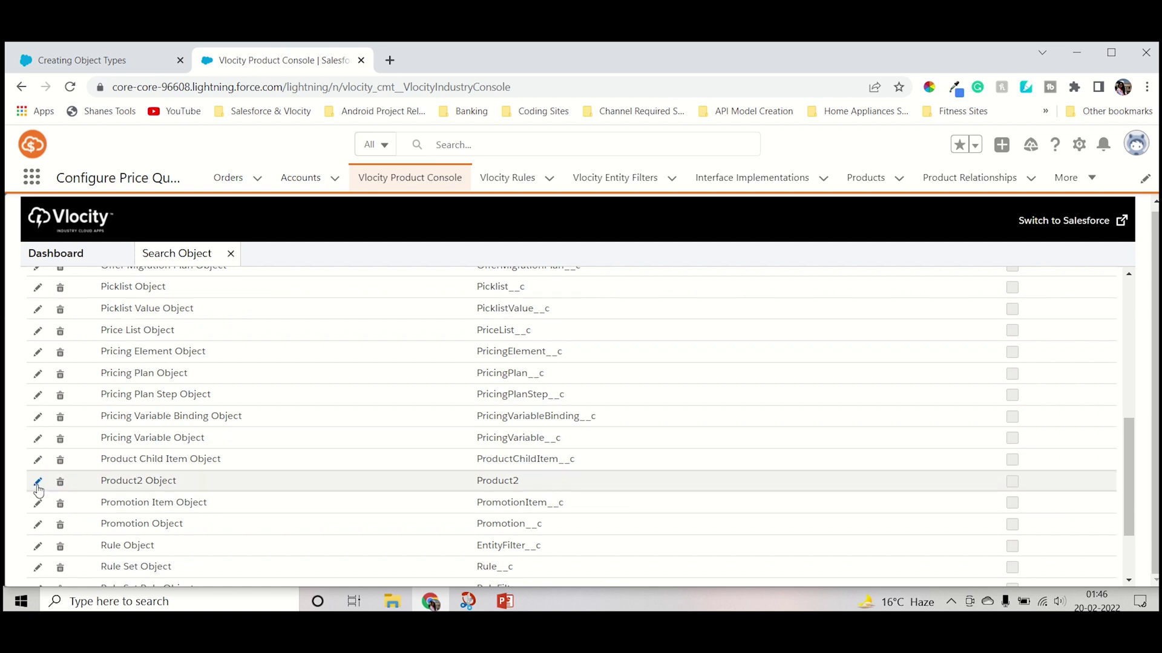
pyautogui.scroll(3, 194, 375)
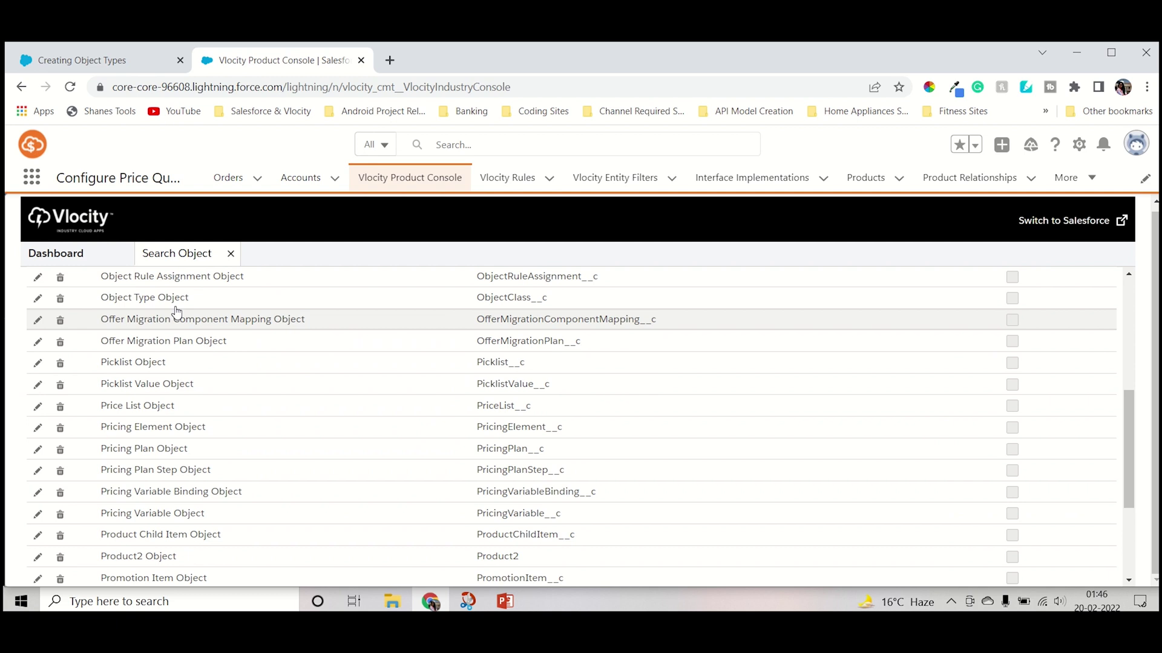
pyautogui.scroll(5, 195, 356)
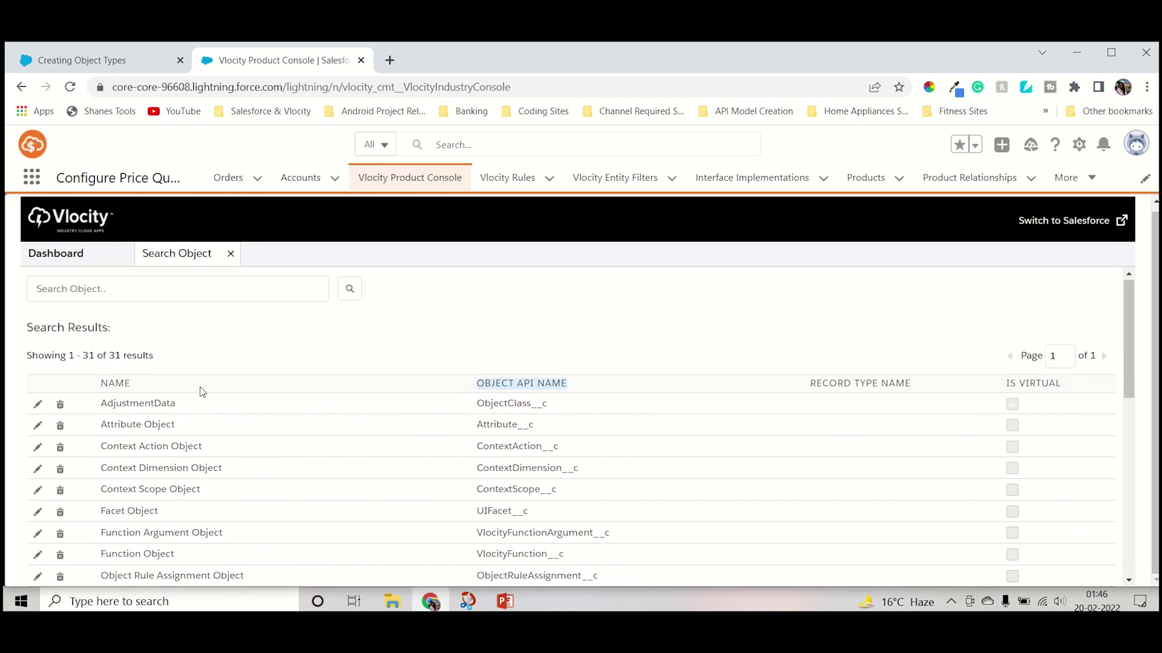
pyautogui.scroll(-2, 75, 367)
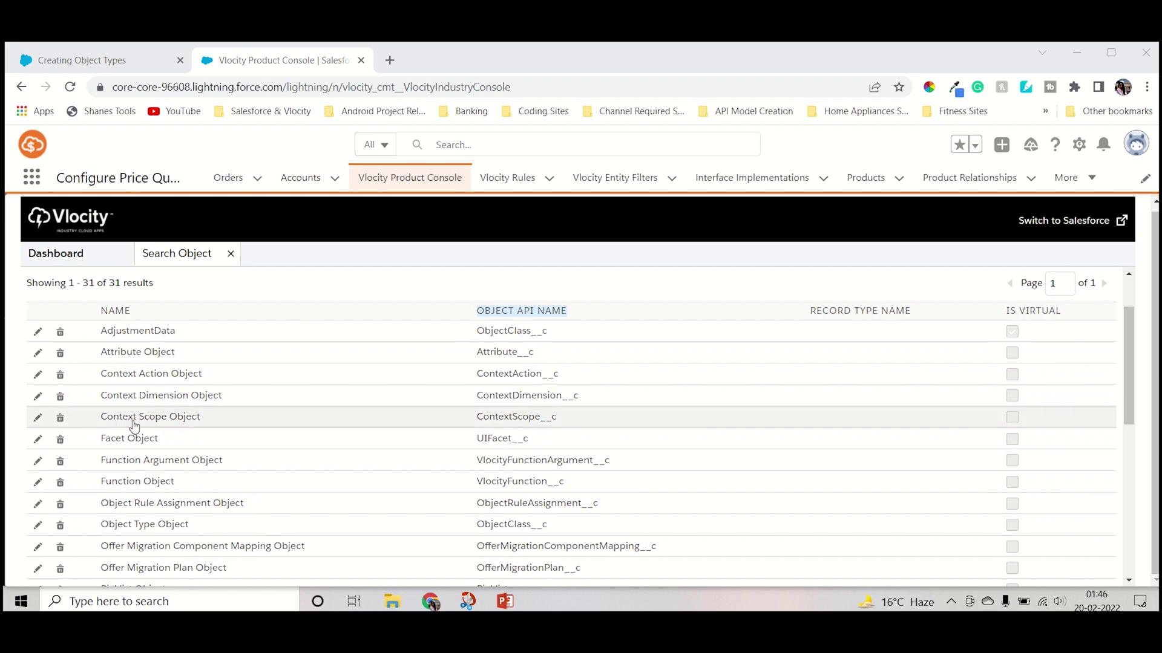
pyautogui.scroll(-5, 140, 546)
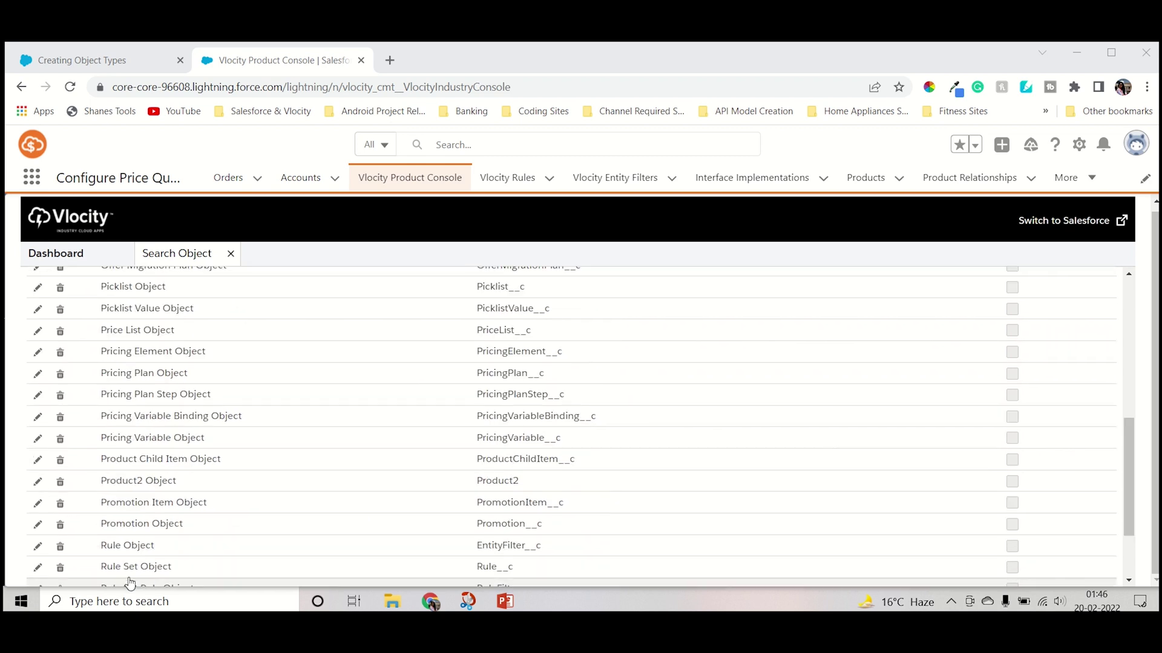
pyautogui.scroll(-1, 161, 480)
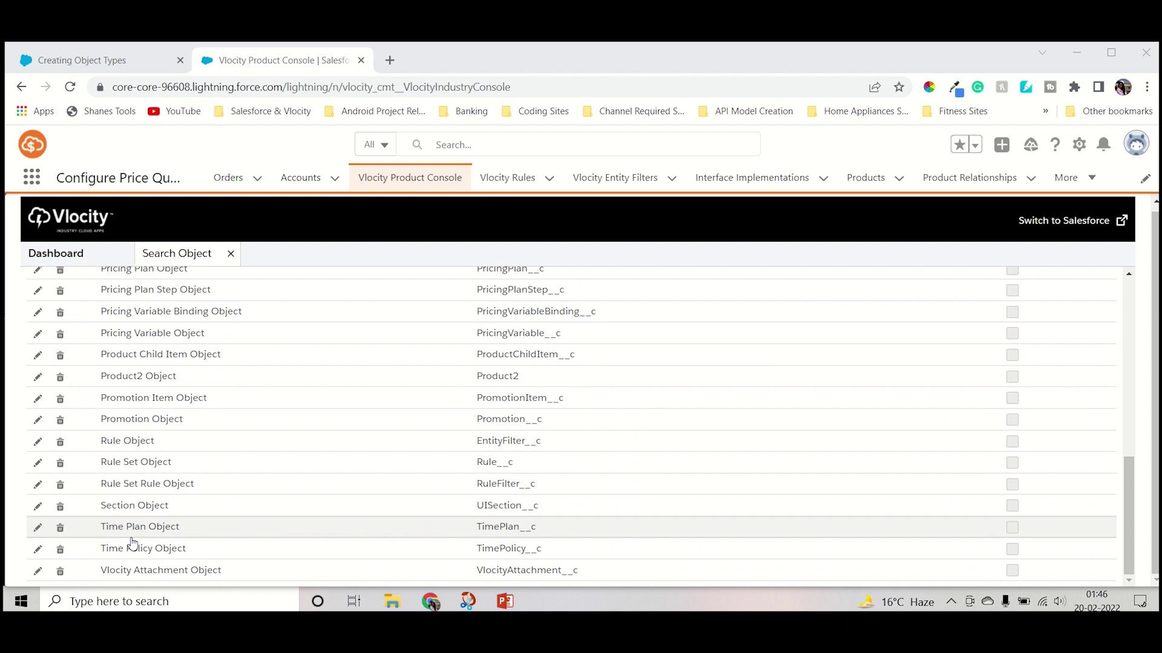
# Open the Product2 Object for editing and show its object types
pyautogui.scroll(3, 169, 521)
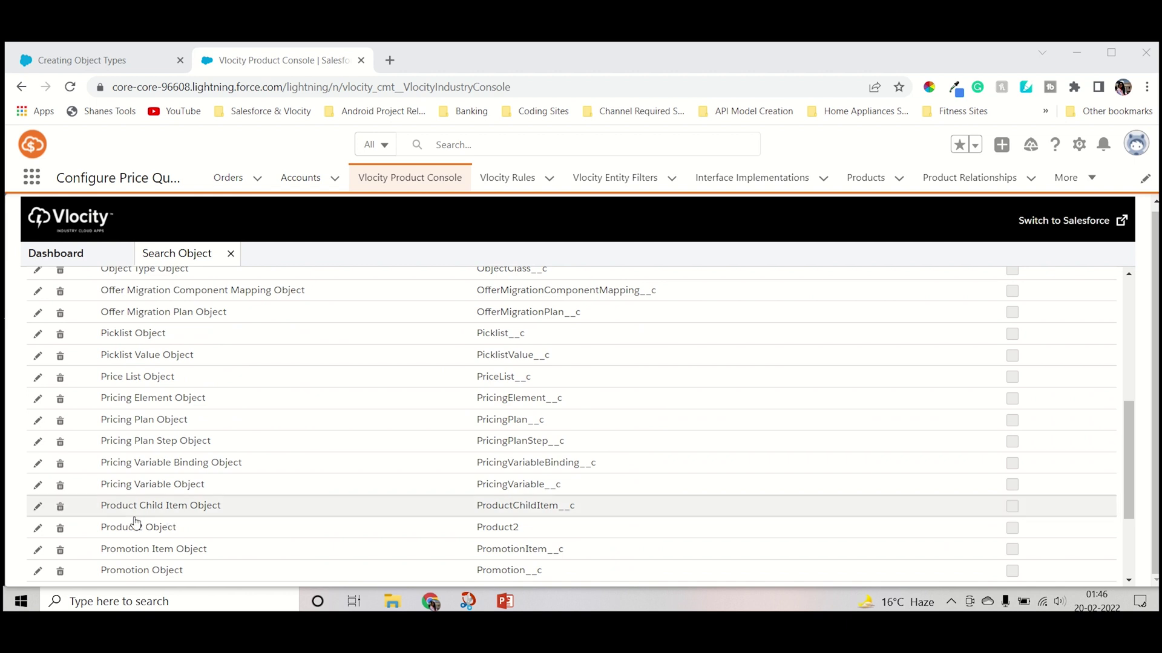
pyautogui.click(38, 528)
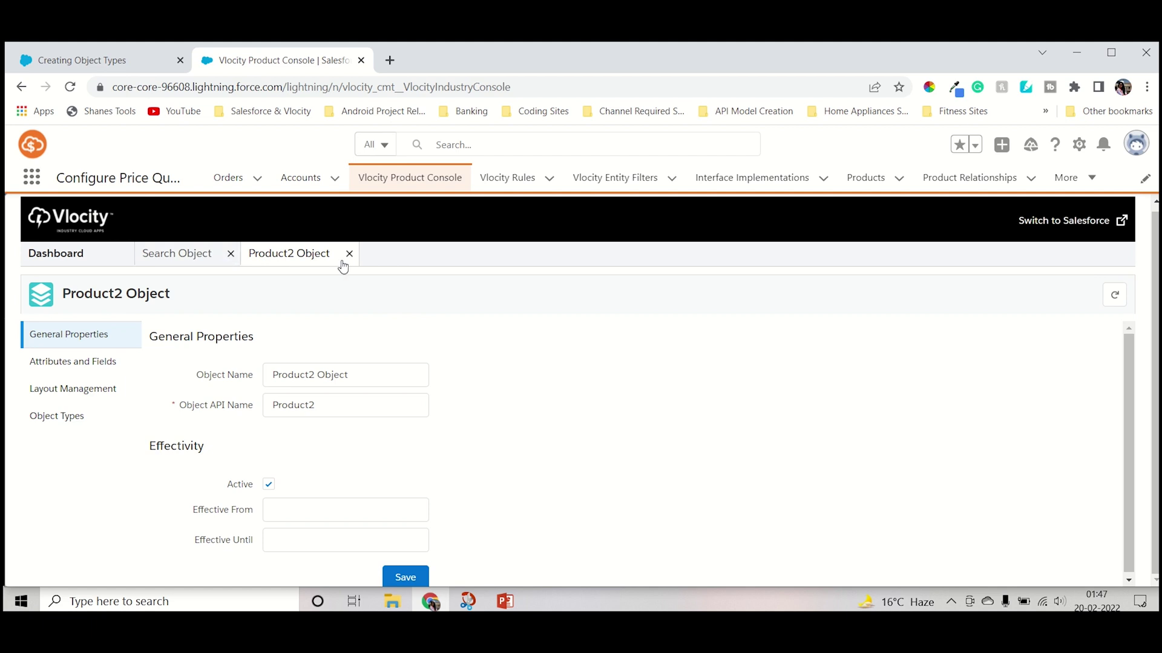
pyautogui.click(70, 422)
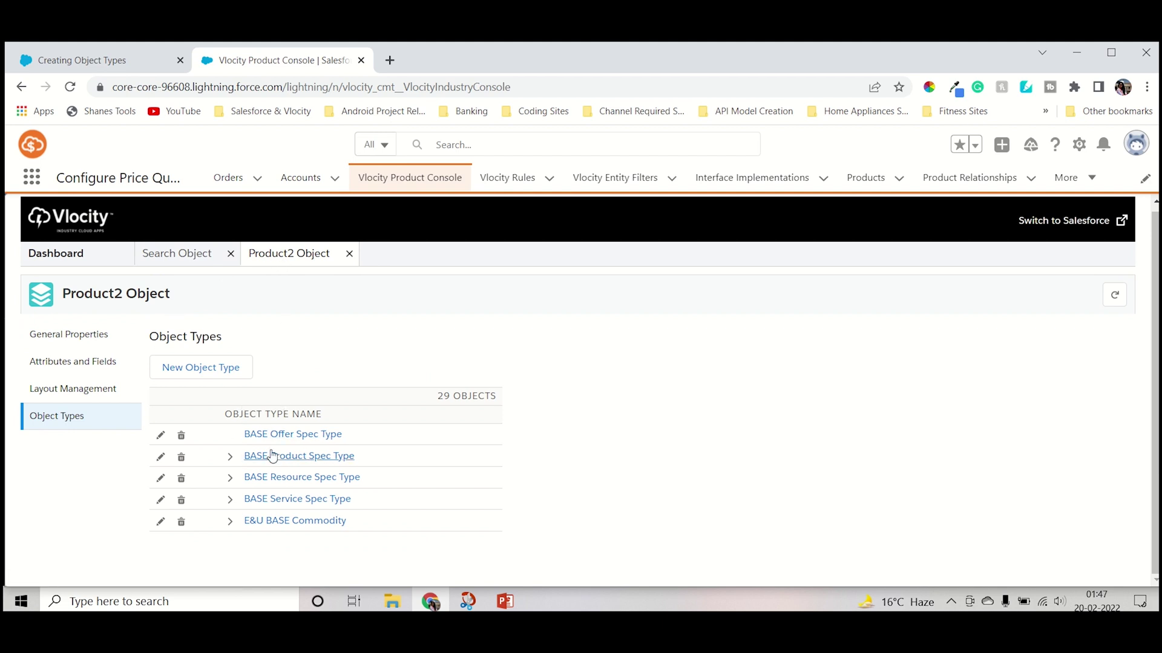
# Expand BASE Product Spec Type and examine the product spec types nested under it
pyautogui.click(230, 457)
pyautogui.scroll(-5, 303, 515)
pyautogui.scroll(5, 297, 460)
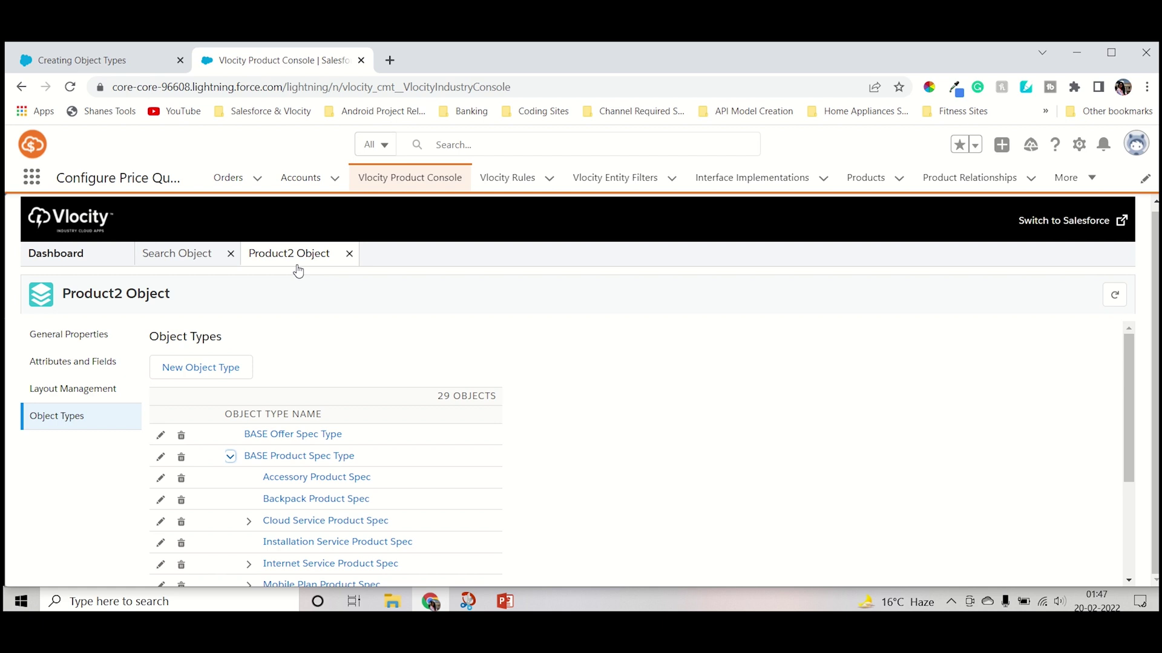
pyautogui.scroll(-3, 277, 428)
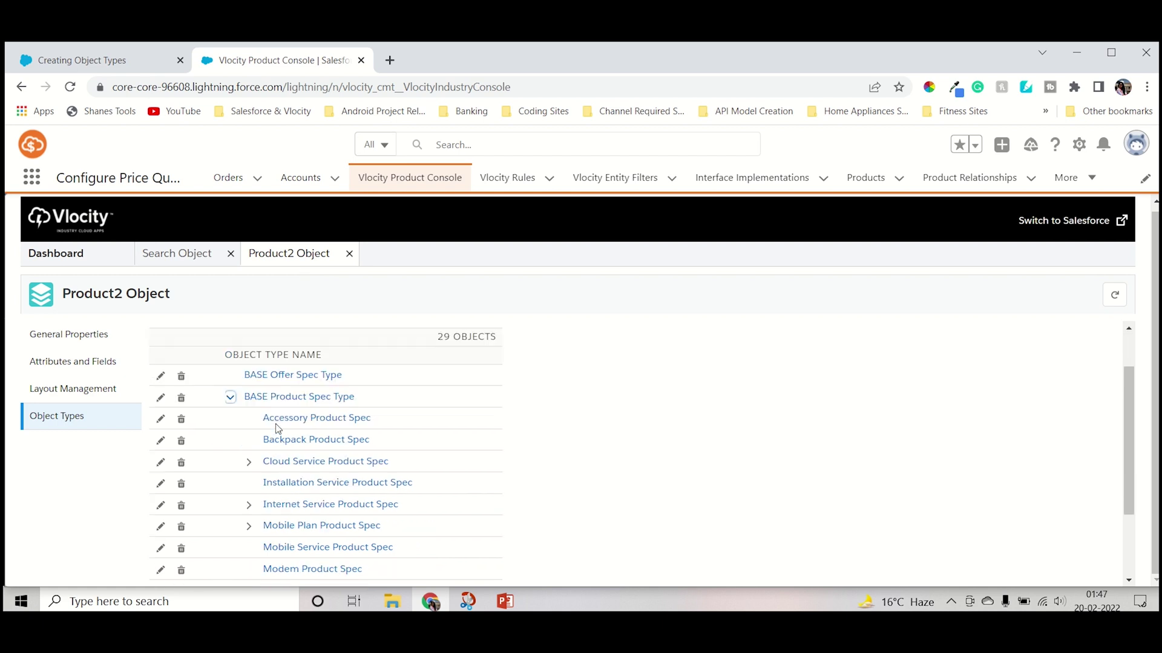
pyautogui.scroll(3, 278, 427)
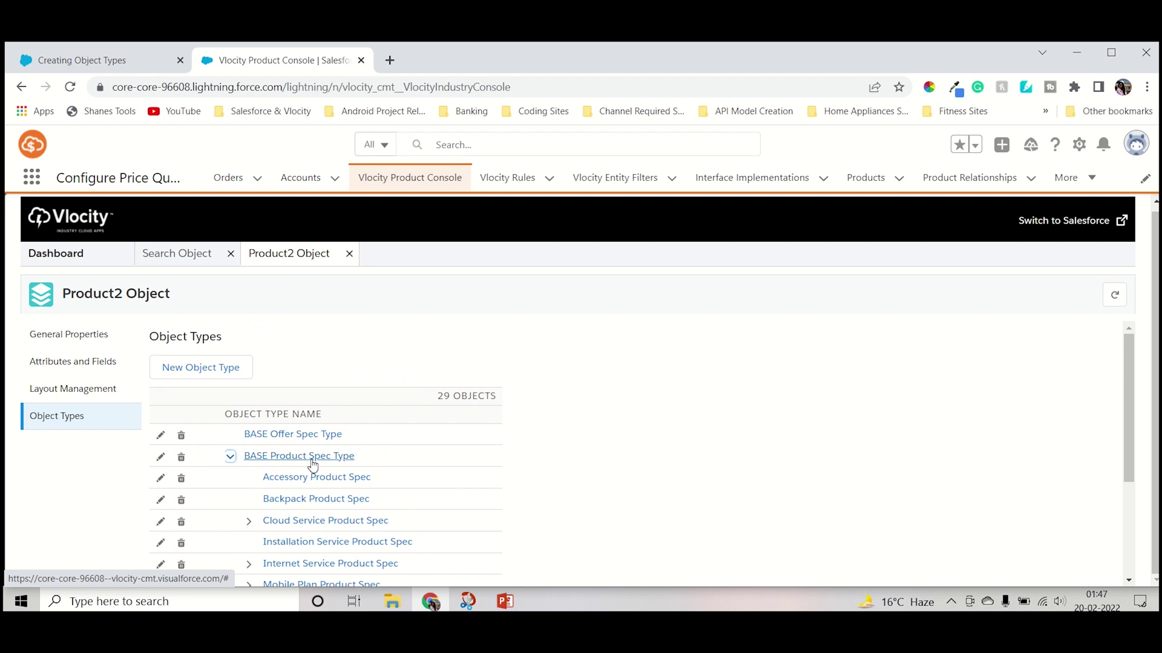
pyautogui.scroll(-3, 420, 474)
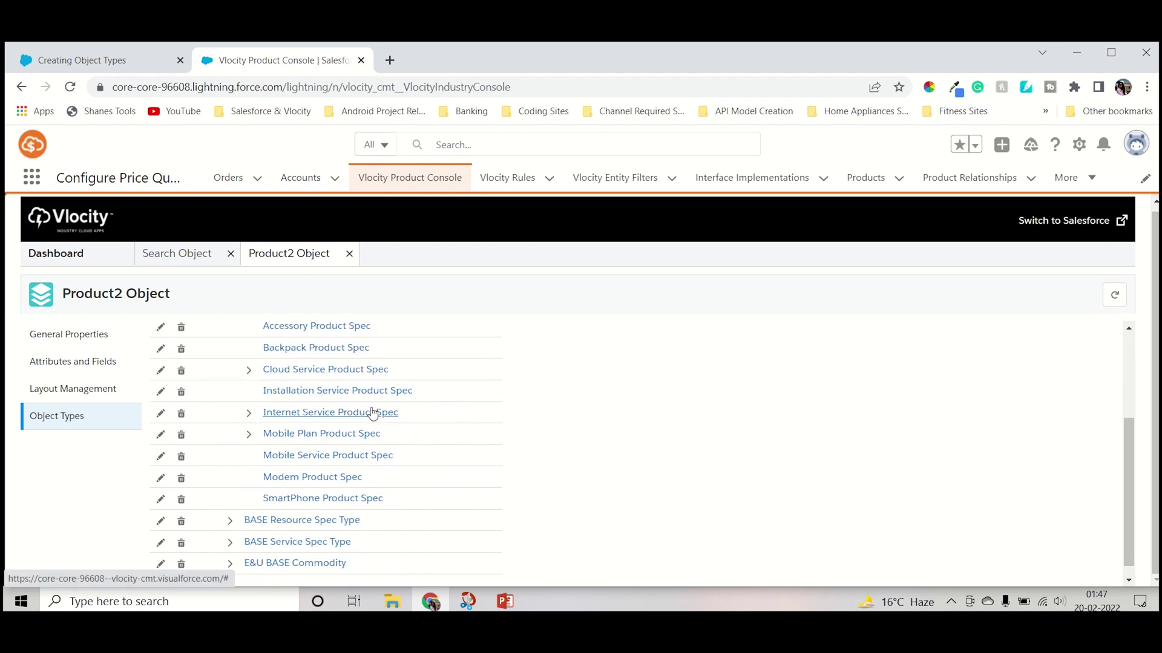
pyautogui.scroll(3, 275, 441)
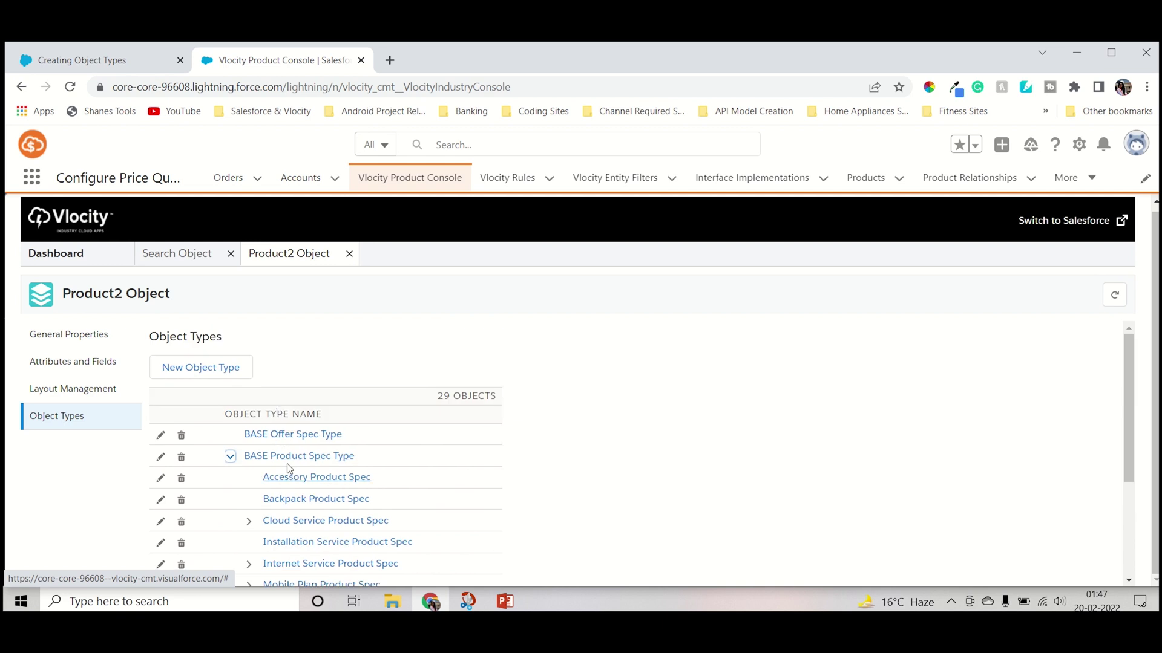
pyautogui.scroll(-3, 311, 438)
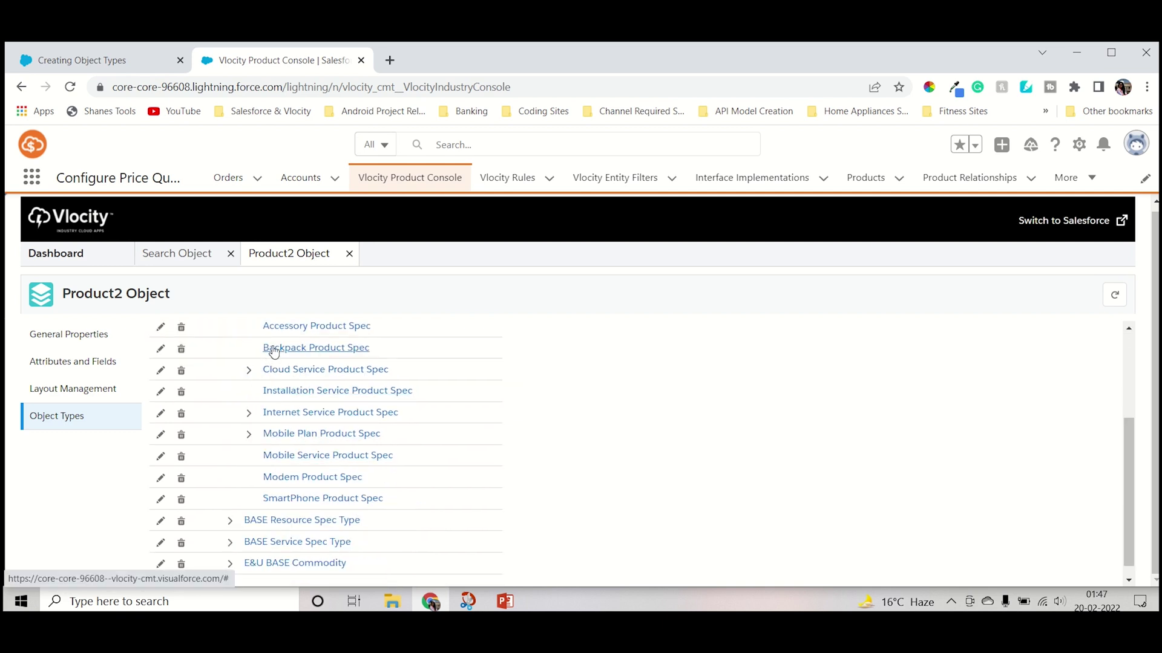
pyautogui.scroll(1, 338, 360)
pyautogui.scroll(1, 337, 360)
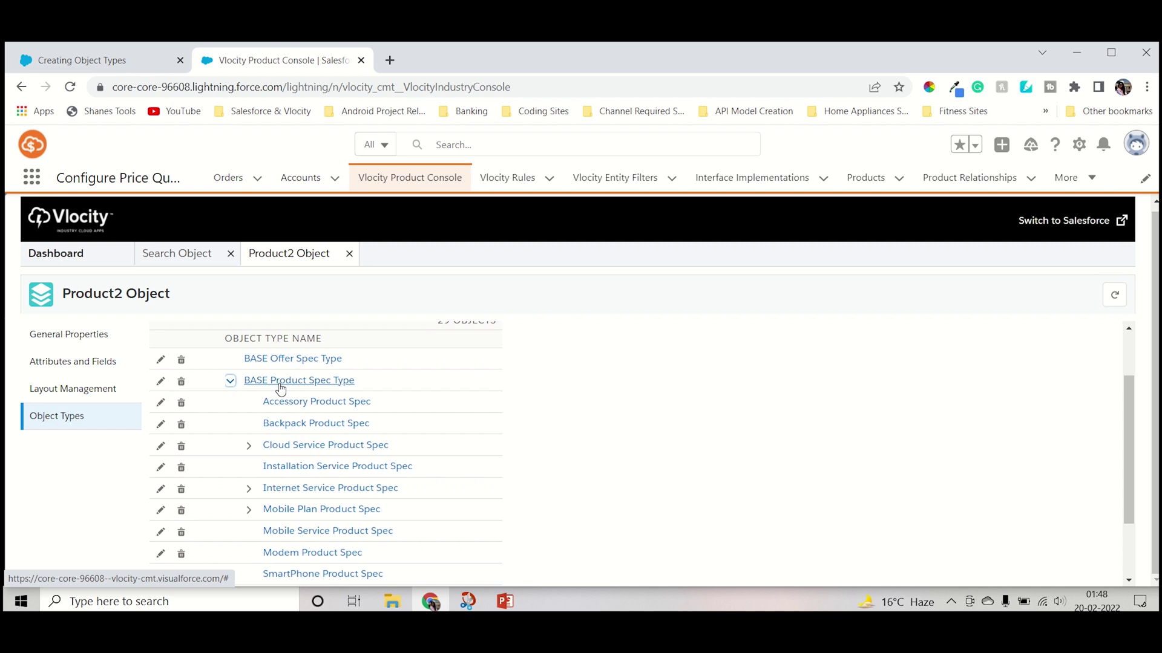
# Review the general properties and effectivity of BASE Product Spec Type, and close its details without changes
pyautogui.click(161, 384)
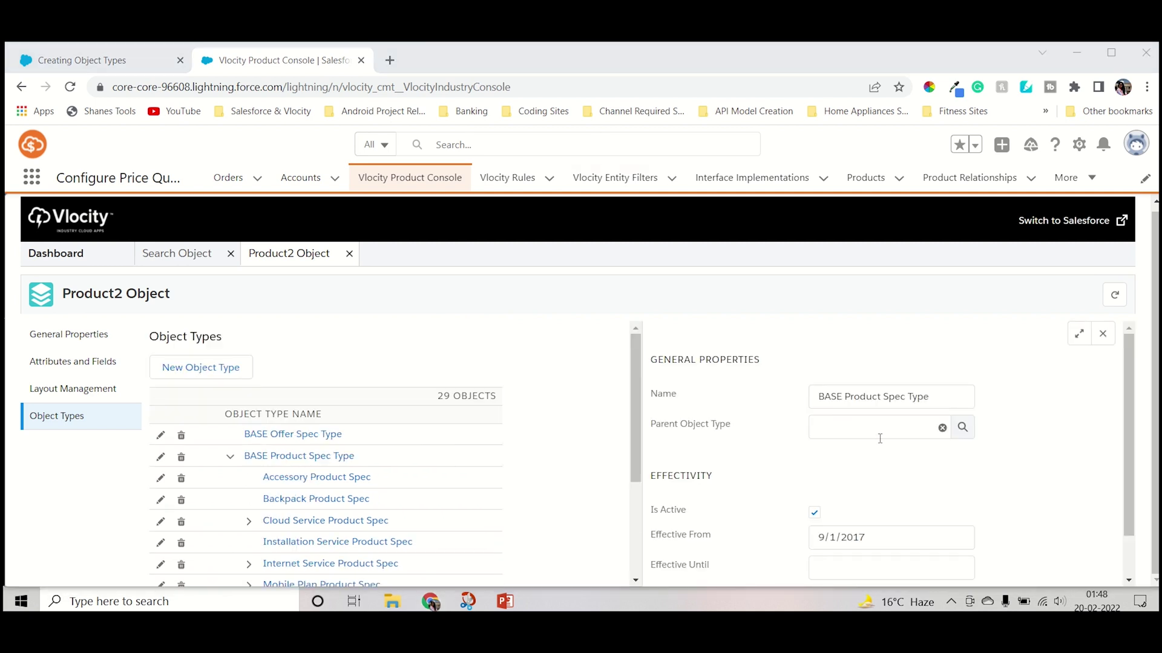
pyautogui.scroll(-1, 880, 439)
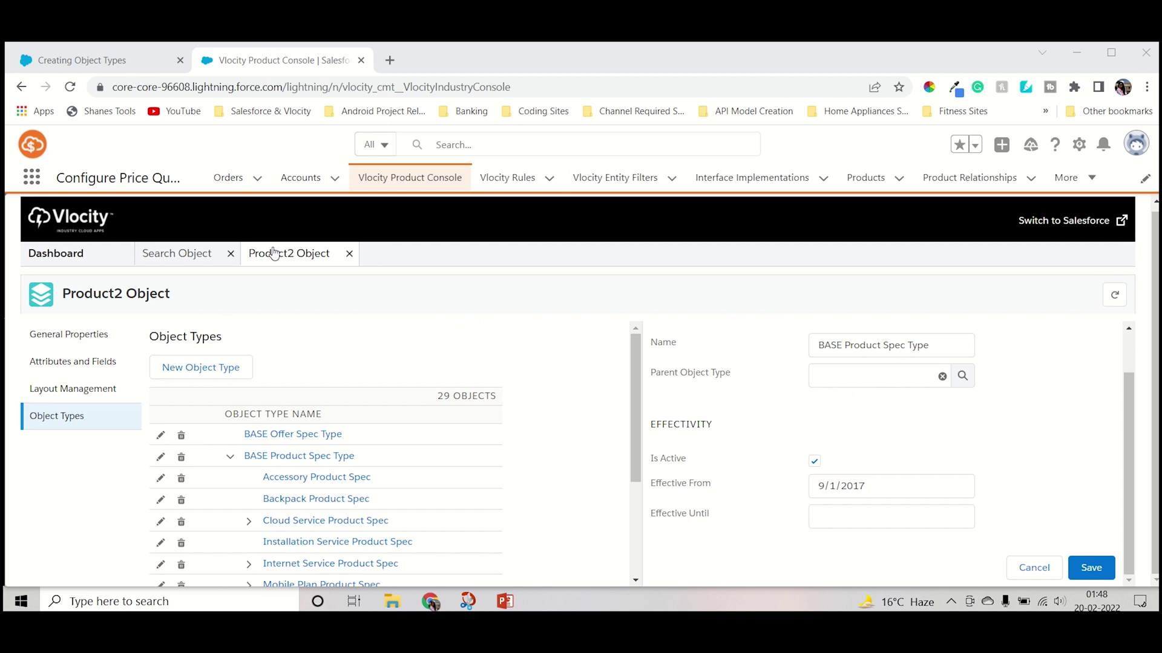
pyautogui.scroll(1, 787, 416)
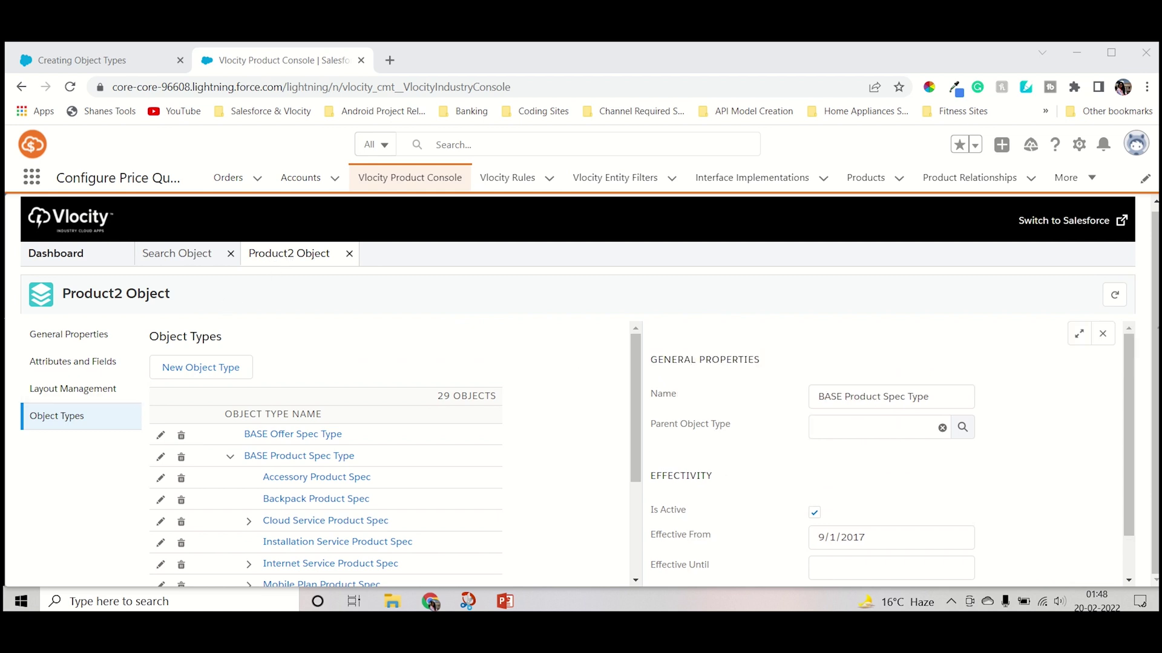
pyautogui.click(1104, 334)
# Start a new object type for Product2 and name it "Dummy Appopedia Product Spec Type"
pyautogui.click(173, 374)
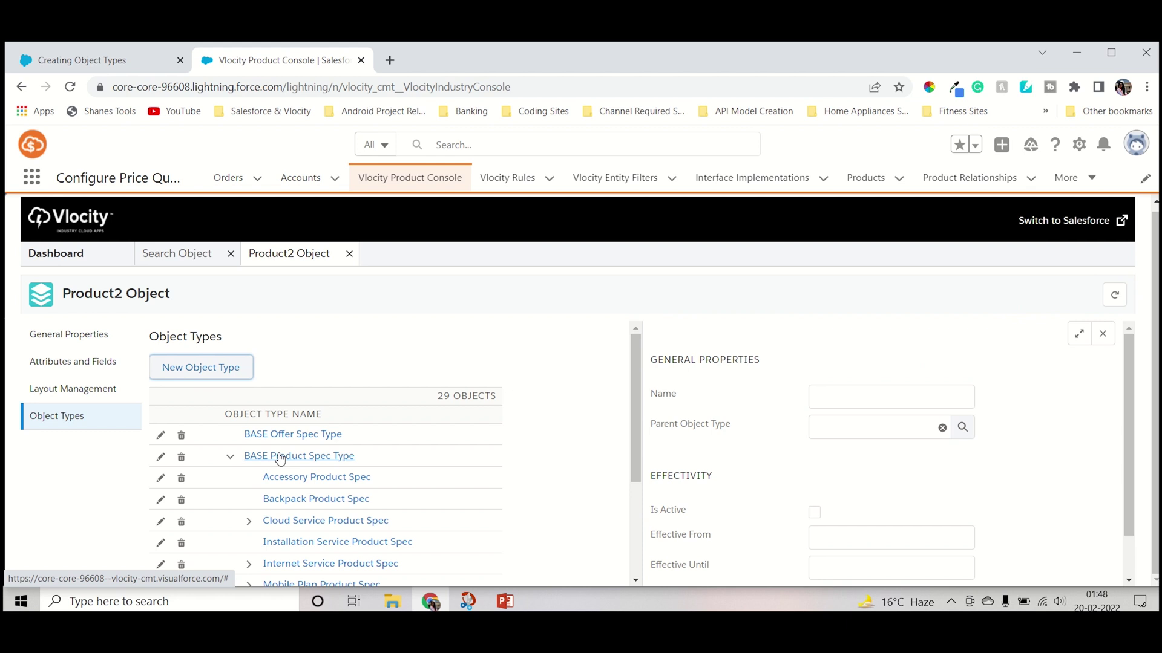
pyautogui.click(835, 402)
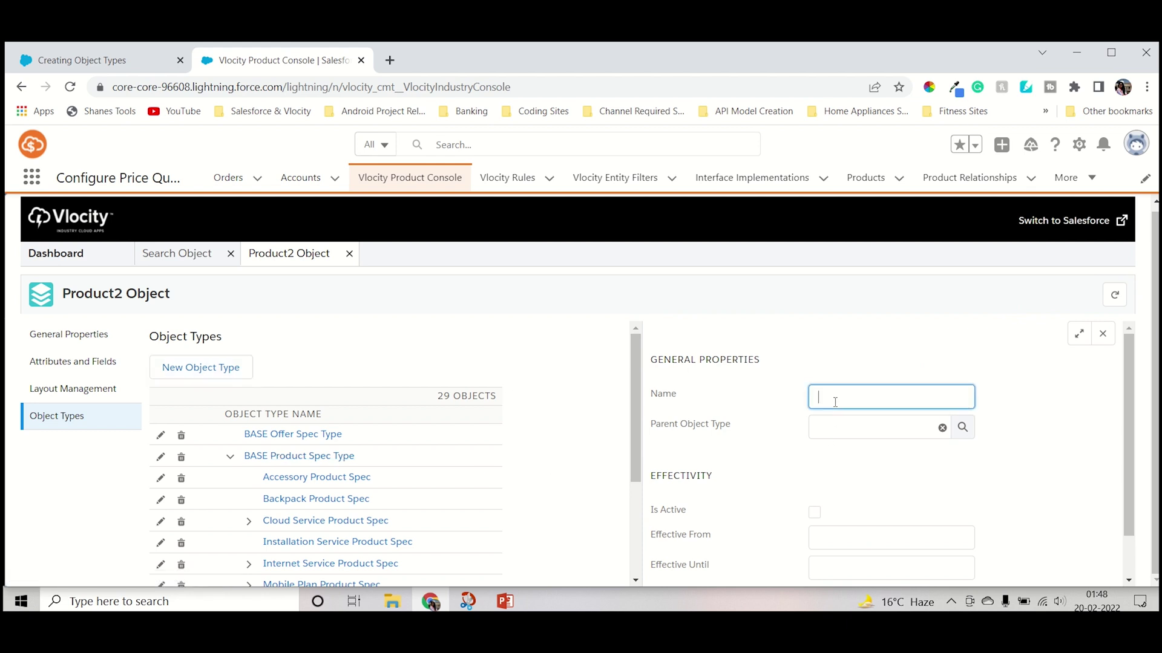
pyautogui.write('Dummy')
pyautogui.write(' Appopedia')
pyautogui.write(' Prod')
pyautogui.write('uct Spec')
pyautogui.write(' Type')
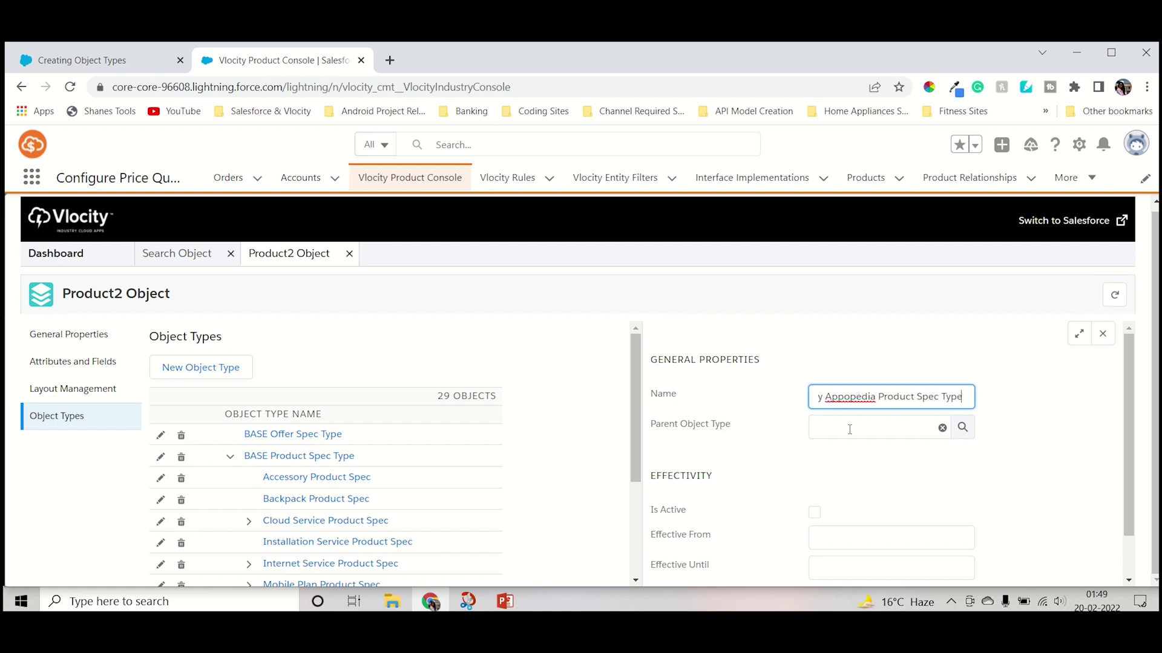
# Look up "Base Produ" for the parent object type and select BASE Product Spec Type
pyautogui.click(849, 429)
pyautogui.click(963, 428)
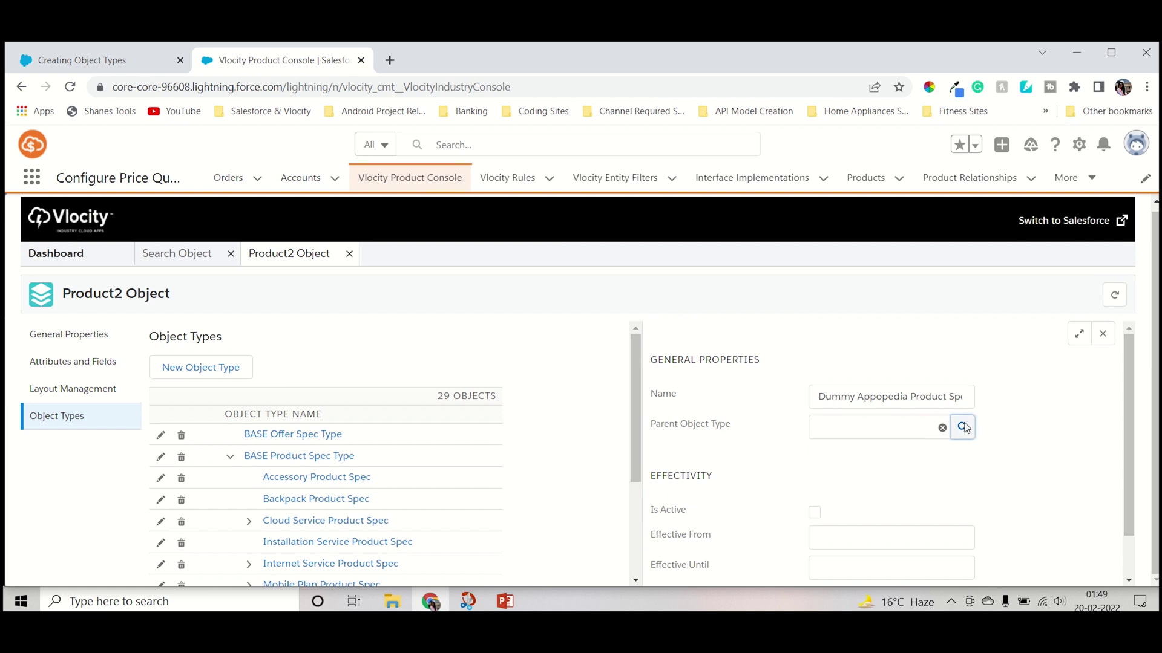
pyautogui.click(438, 428)
pyautogui.write('Ba')
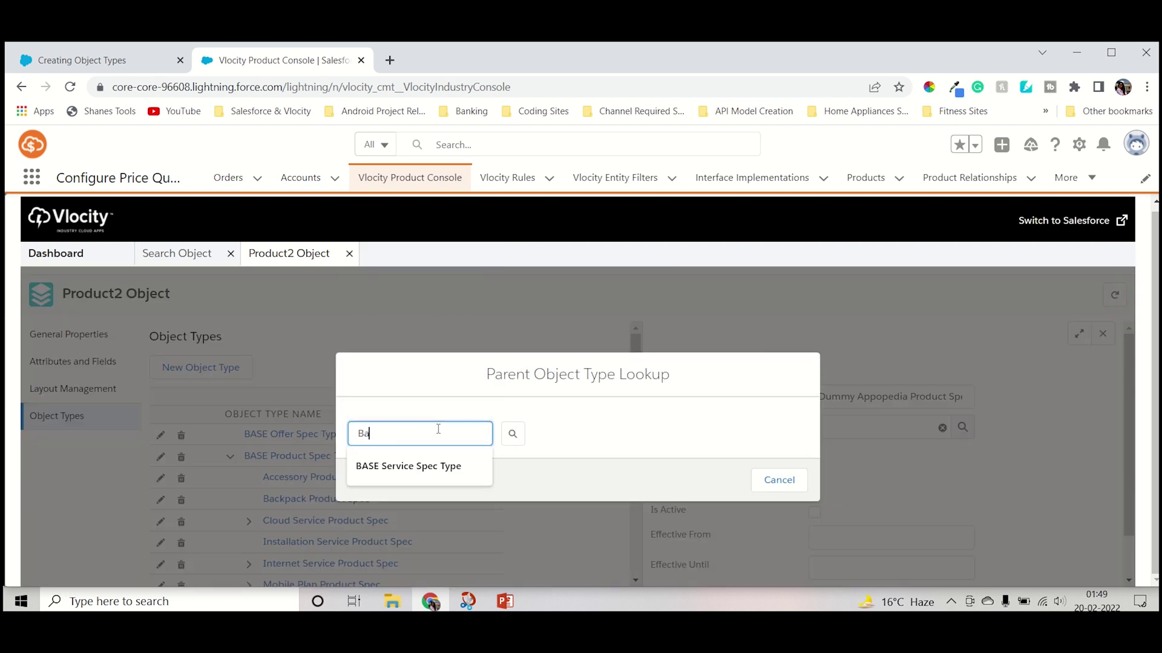
pyautogui.write('se Produt=')
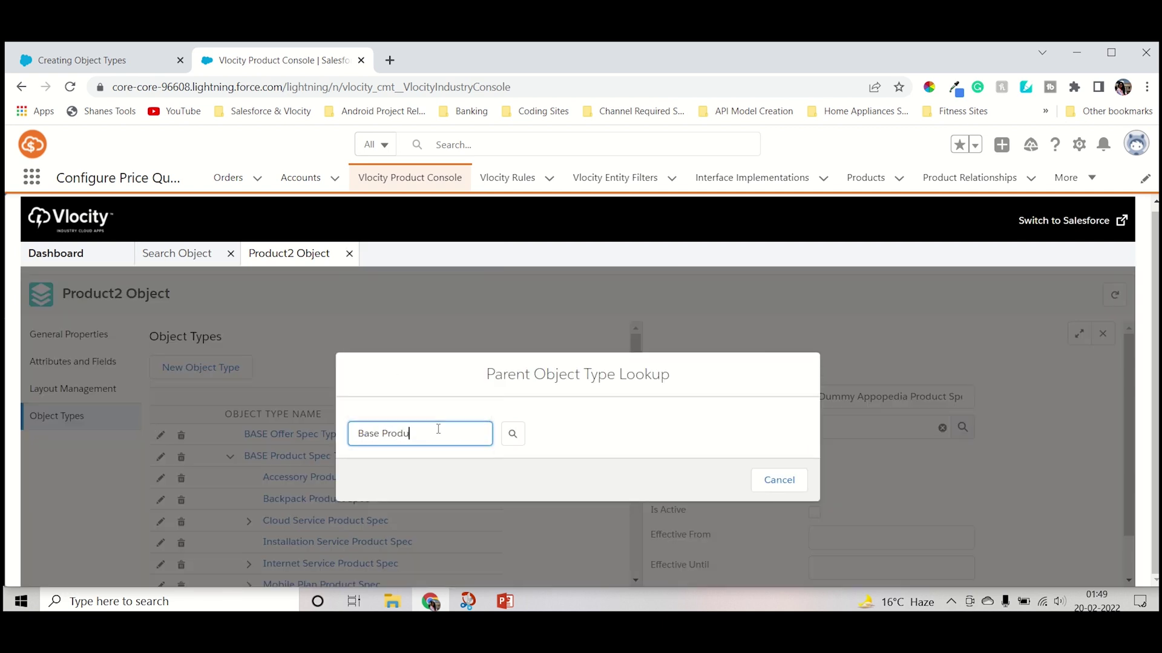
pyautogui.click(514, 437)
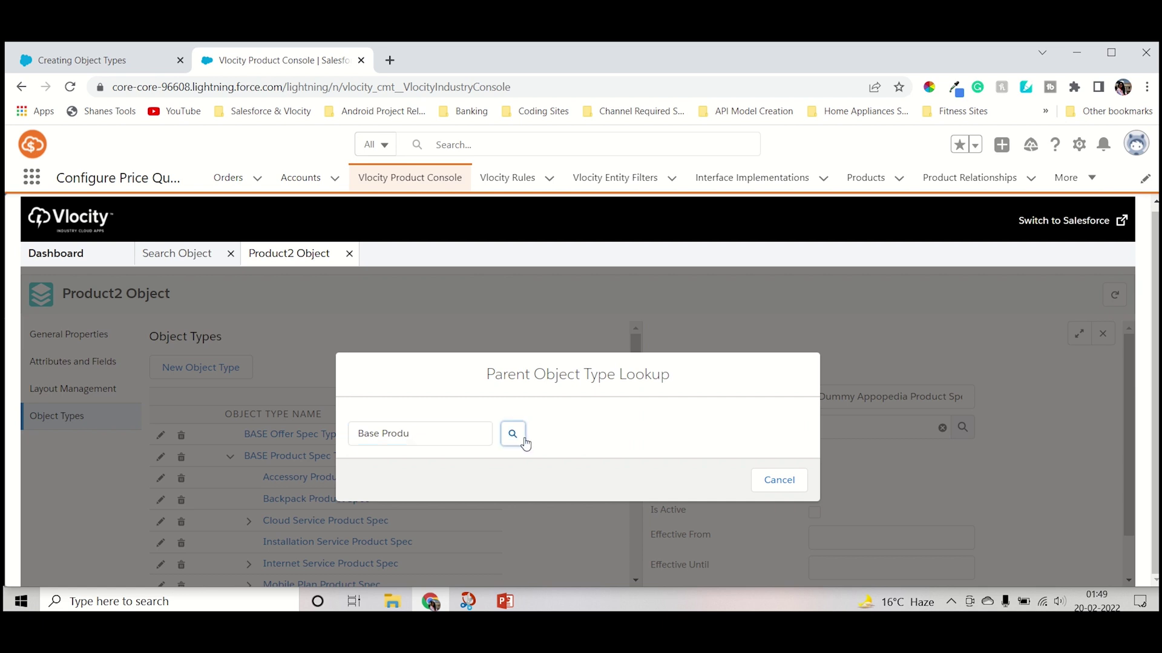
pyautogui.scroll(-1, 484, 494)
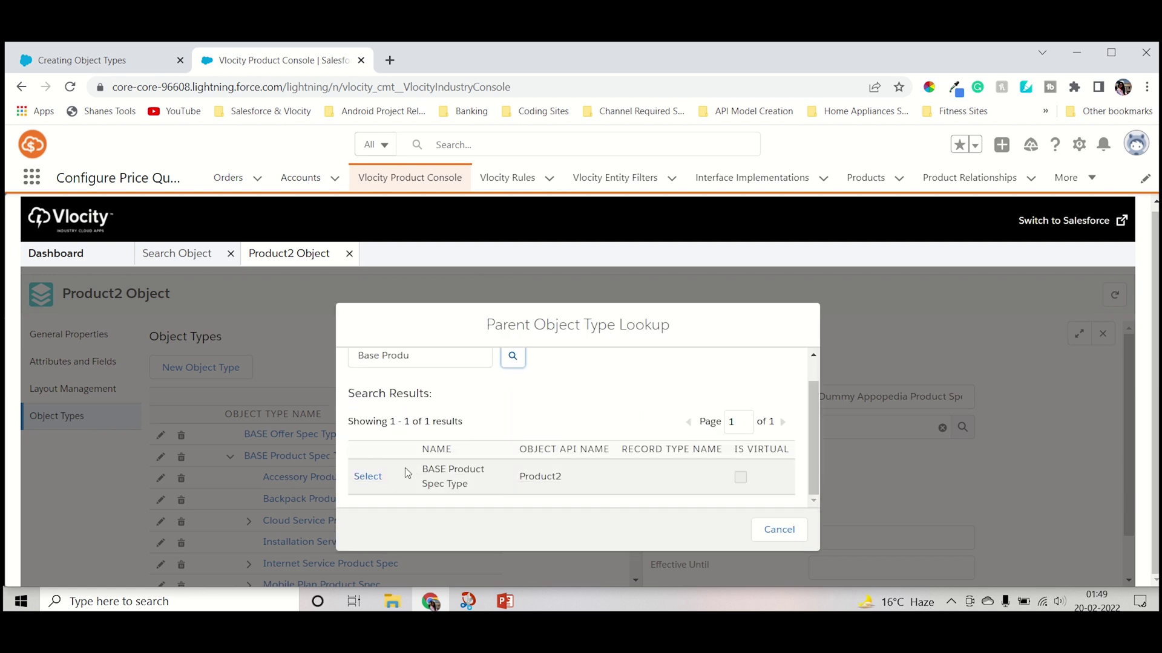
pyautogui.click(367, 476)
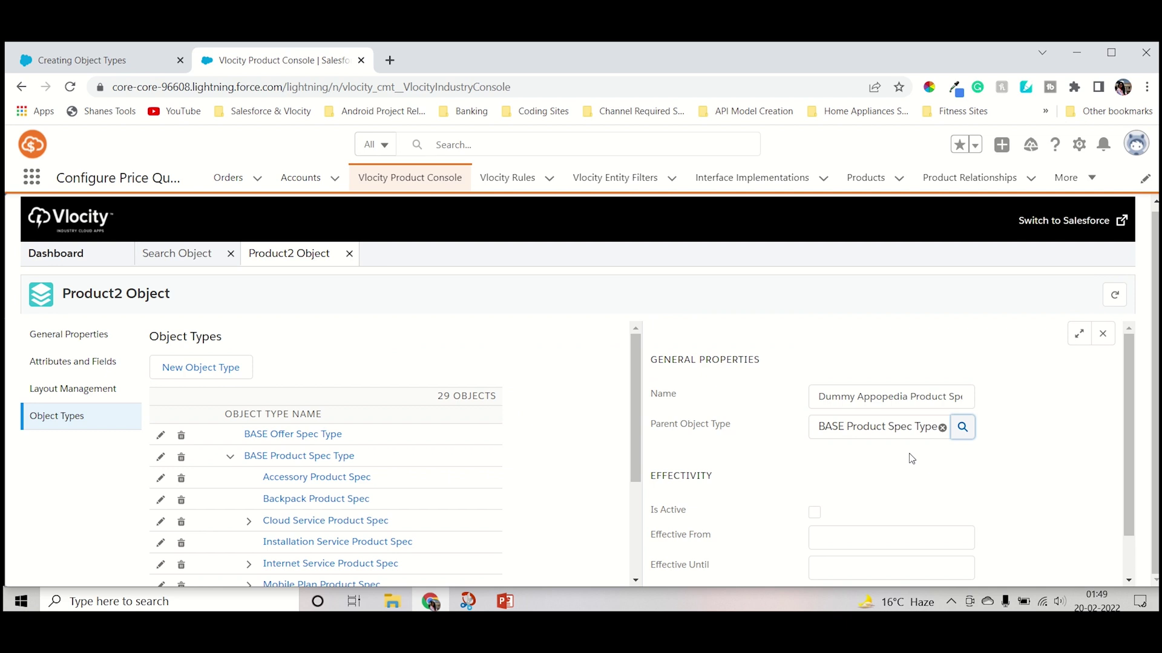
# Mark the new object type as active, make it effective from 2/20/2022, and save it
pyautogui.click(230, 456)
pyautogui.click(230, 458)
pyautogui.scroll(-1, 811, 472)
pyautogui.click(814, 461)
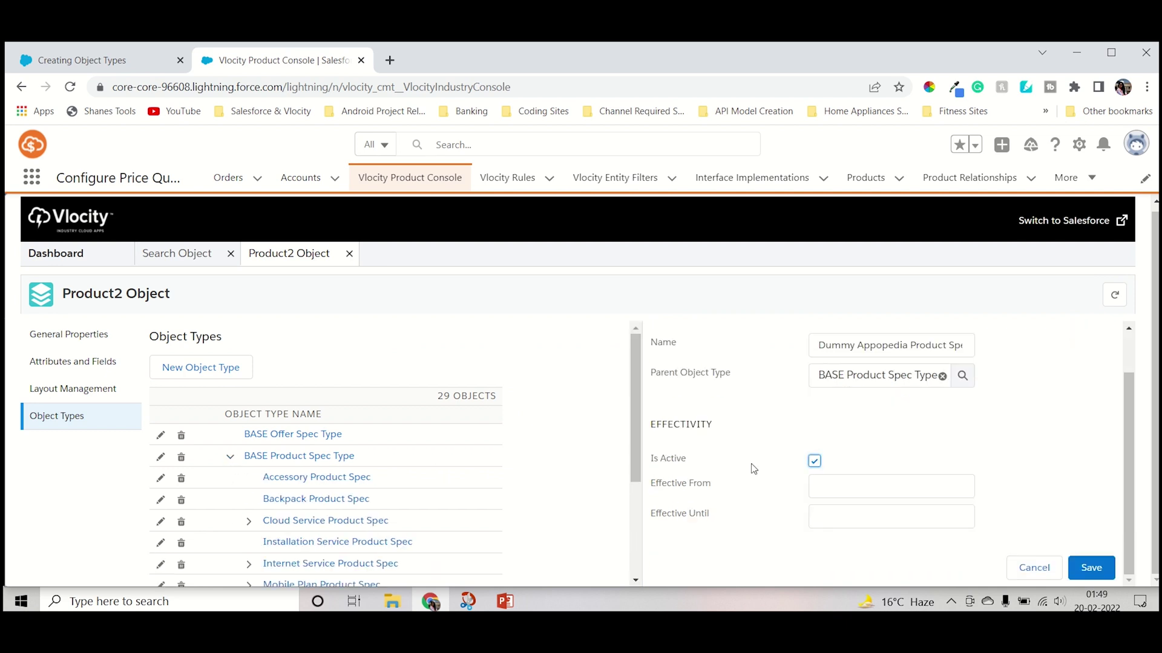
pyautogui.click(874, 486)
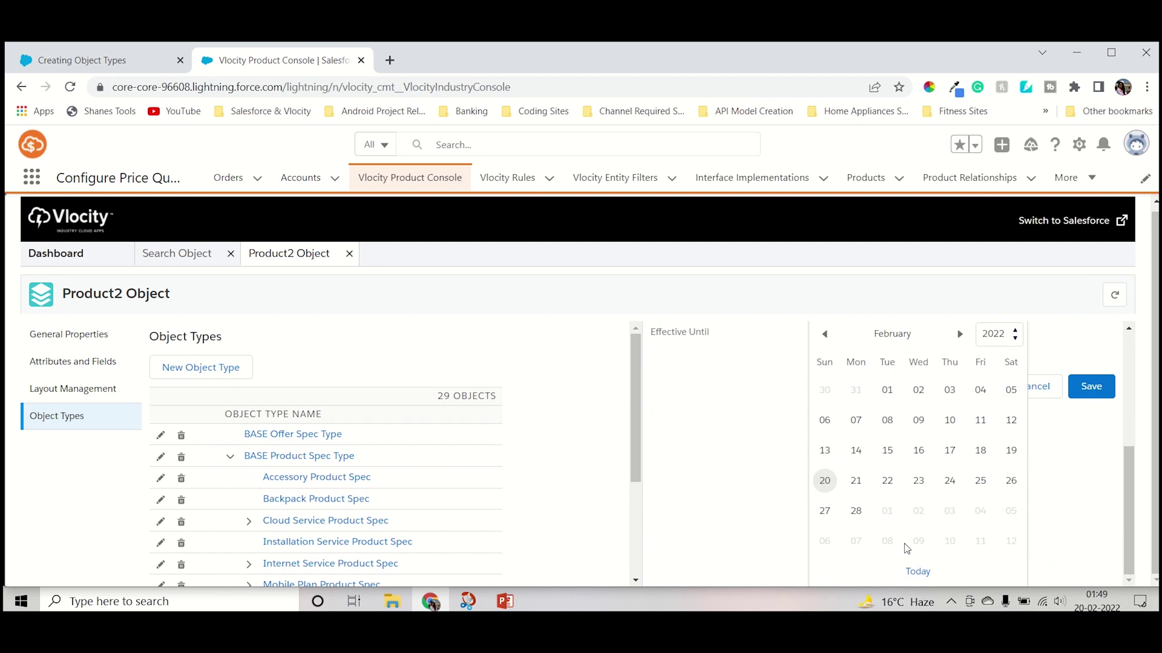
pyautogui.click(918, 571)
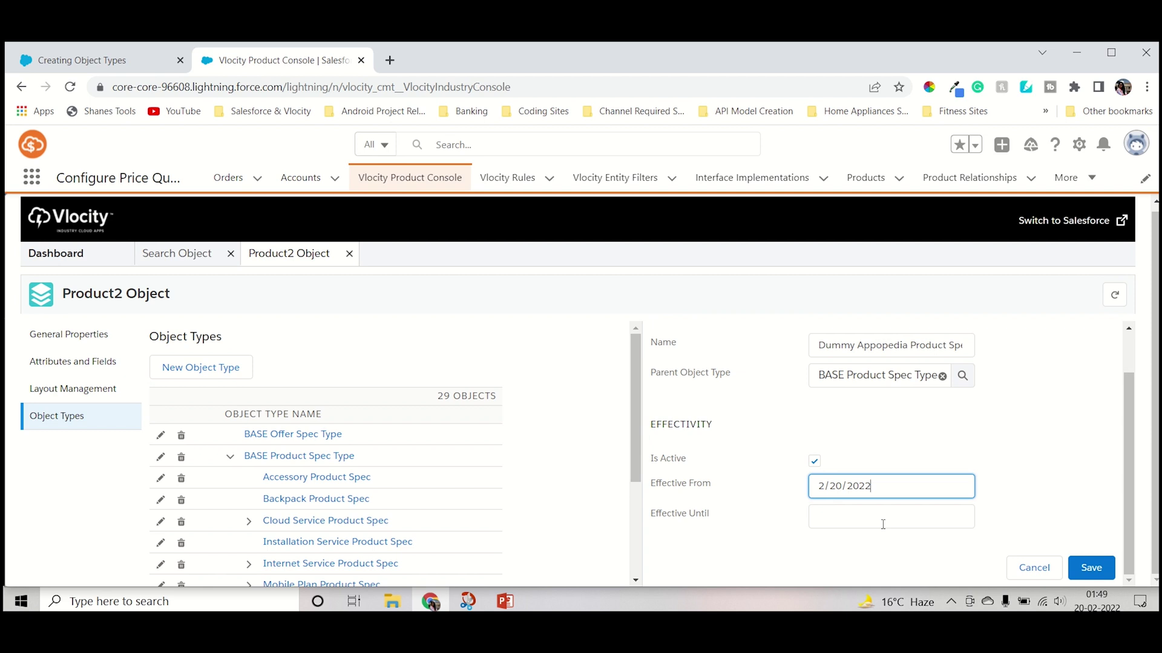
pyautogui.click(883, 525)
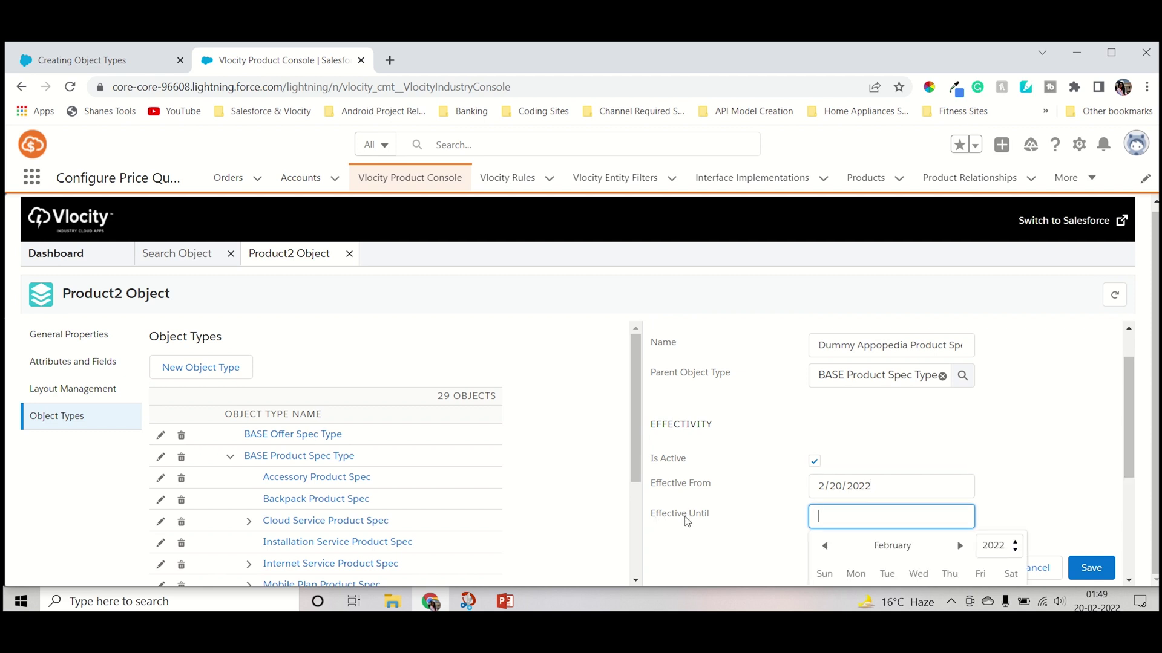
pyautogui.click(1115, 573)
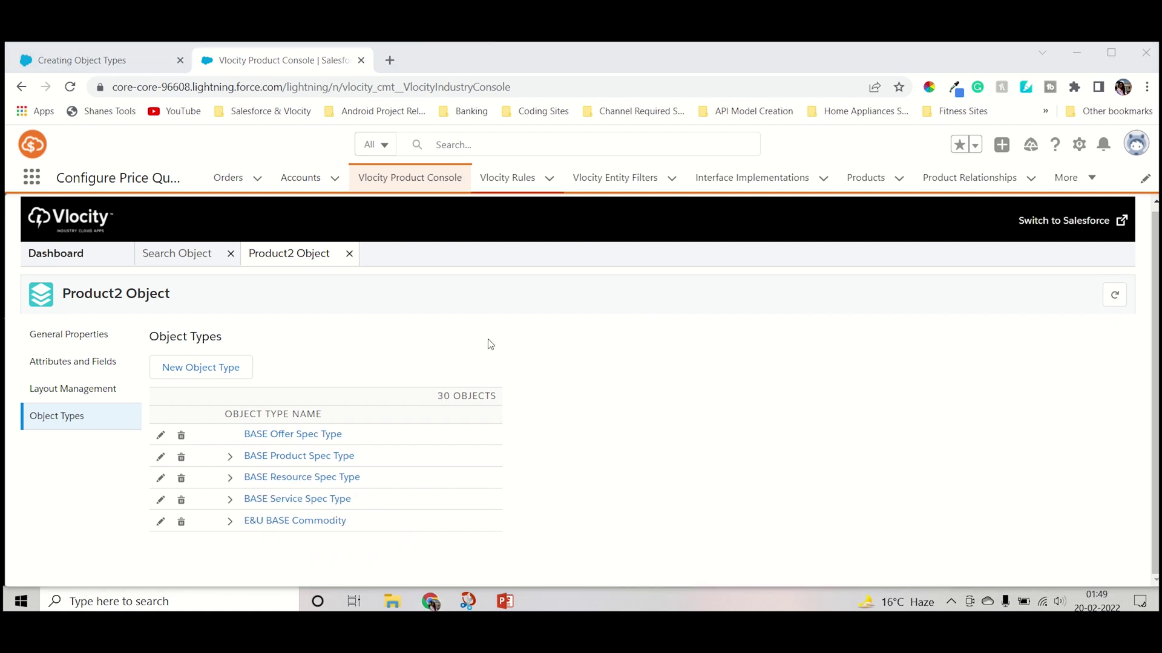
# Expand BASE Product Spec Type and open the Dummy Appopedia Product Spec Type nested under it
pyautogui.click(230, 458)
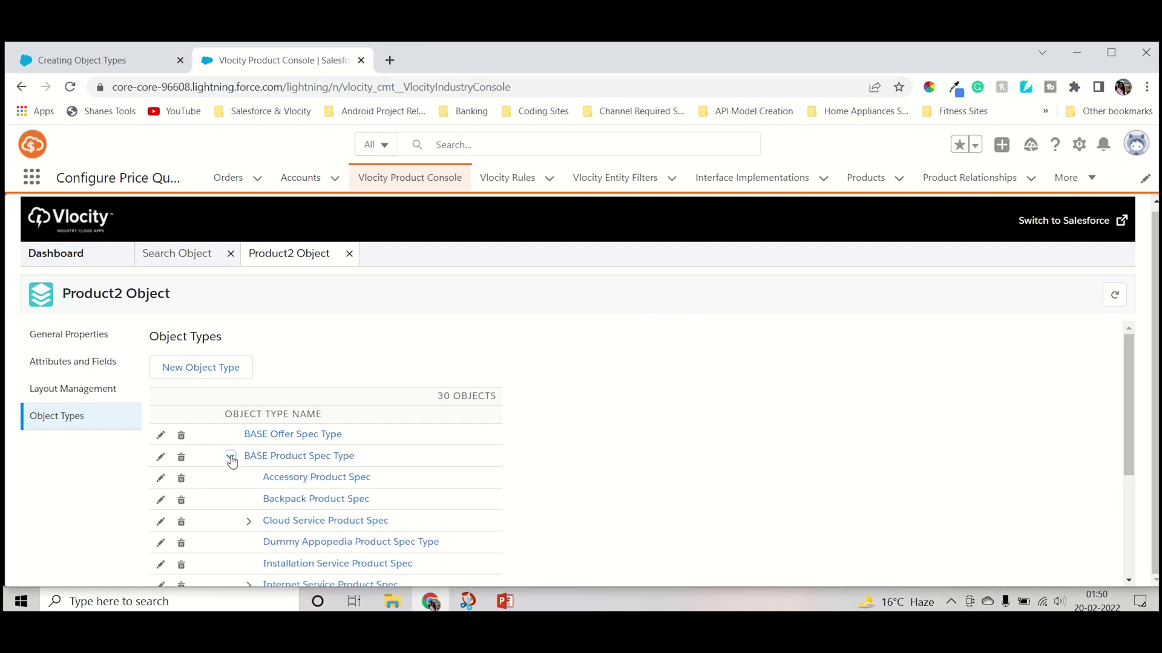
pyautogui.scroll(-1, 236, 423)
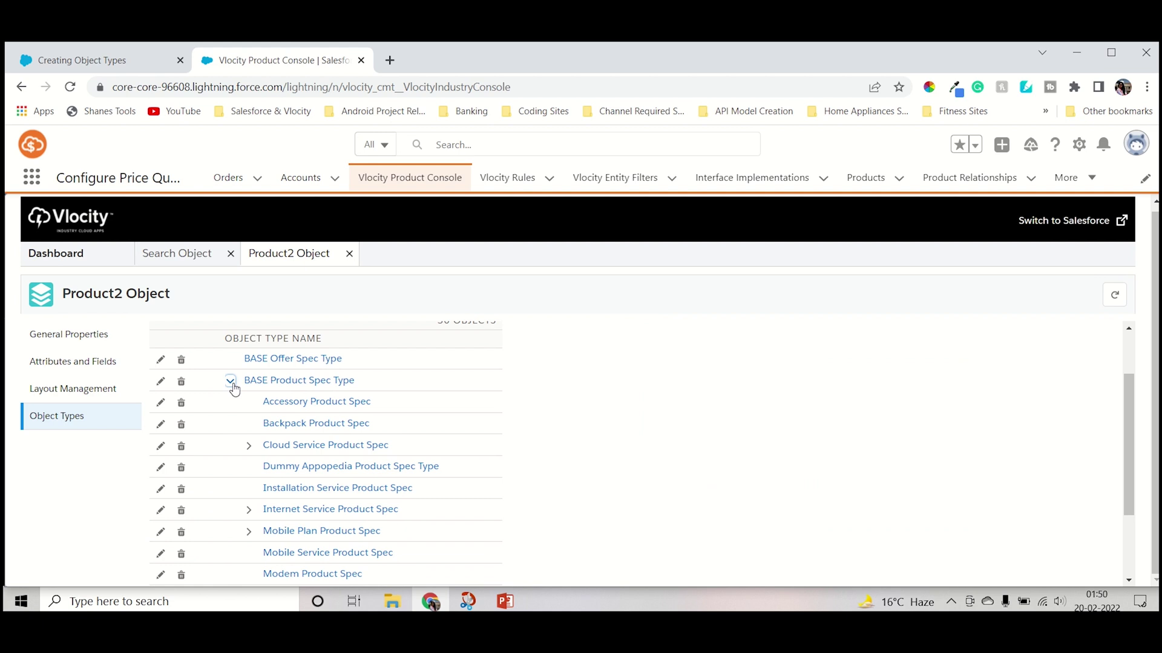
pyautogui.scroll(-2, 282, 502)
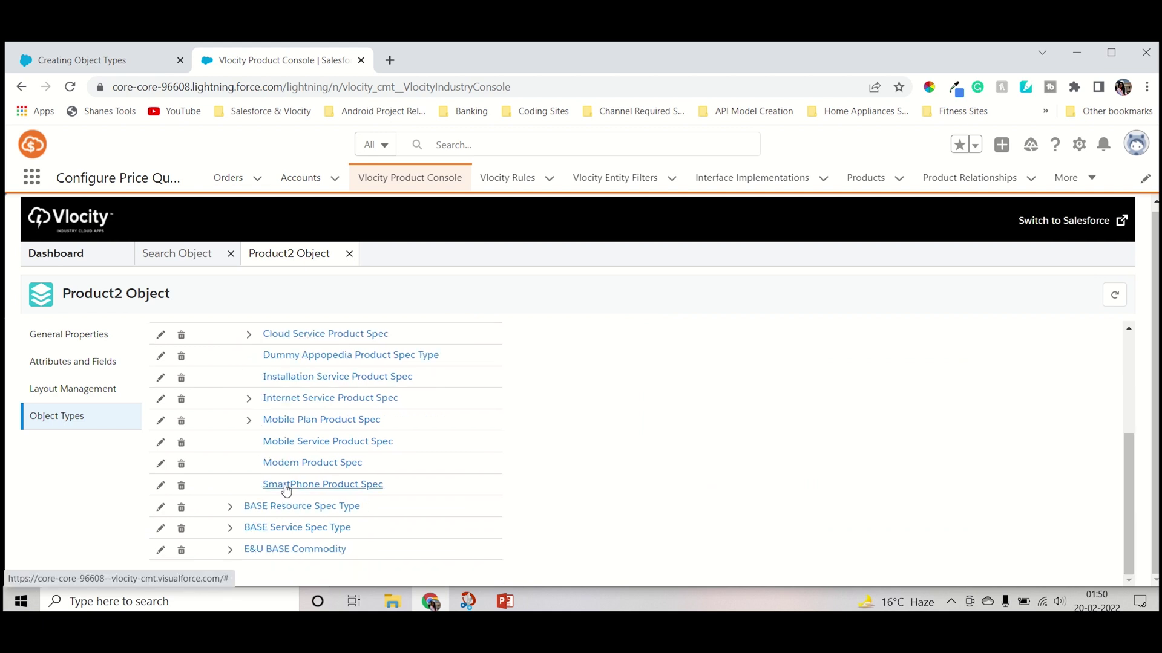
pyautogui.scroll(3, 285, 484)
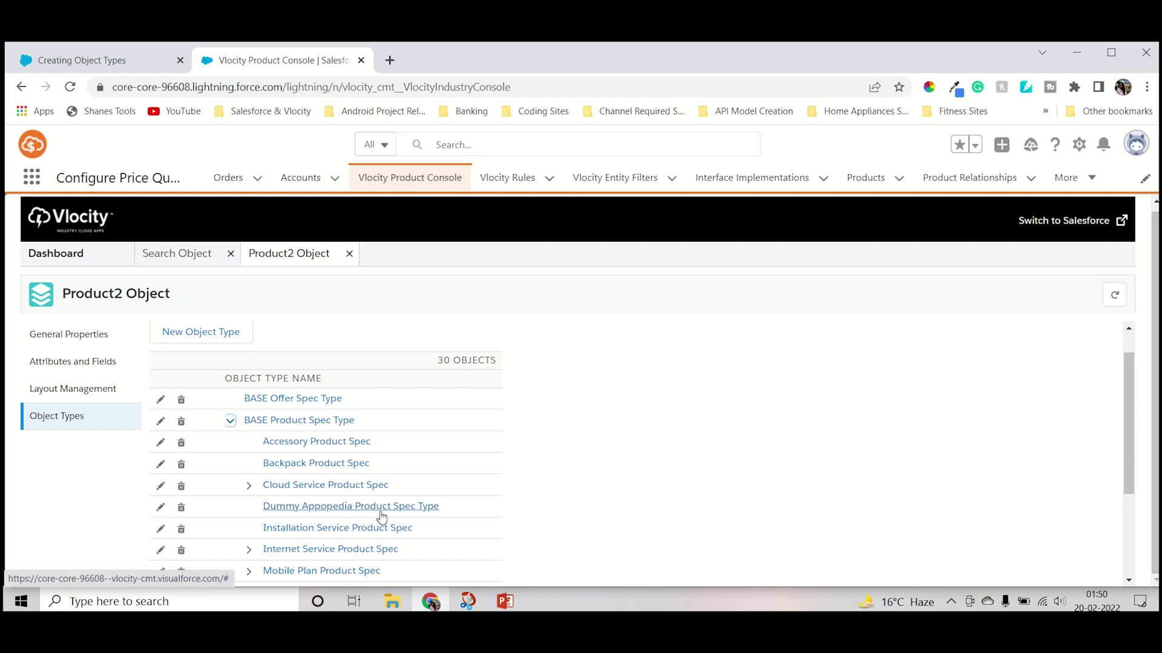
pyautogui.click(268, 512)
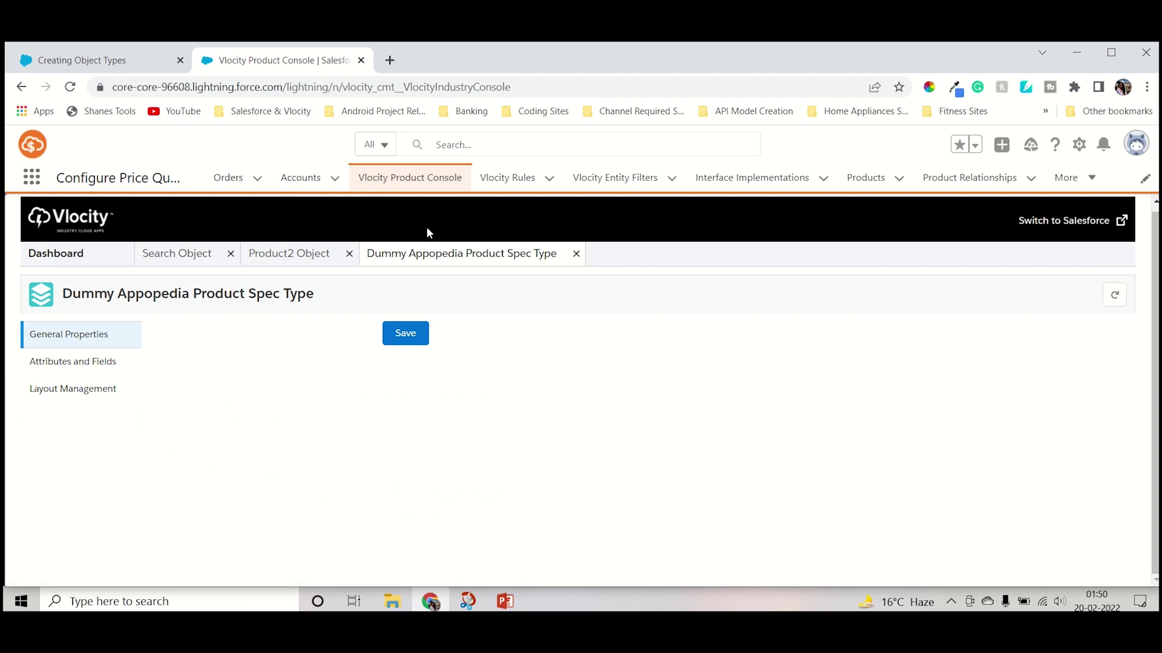
# Assign the No of Subscriber Attributes attribute to Dummy Appopedia Product Spec Type
pyautogui.click(94, 363)
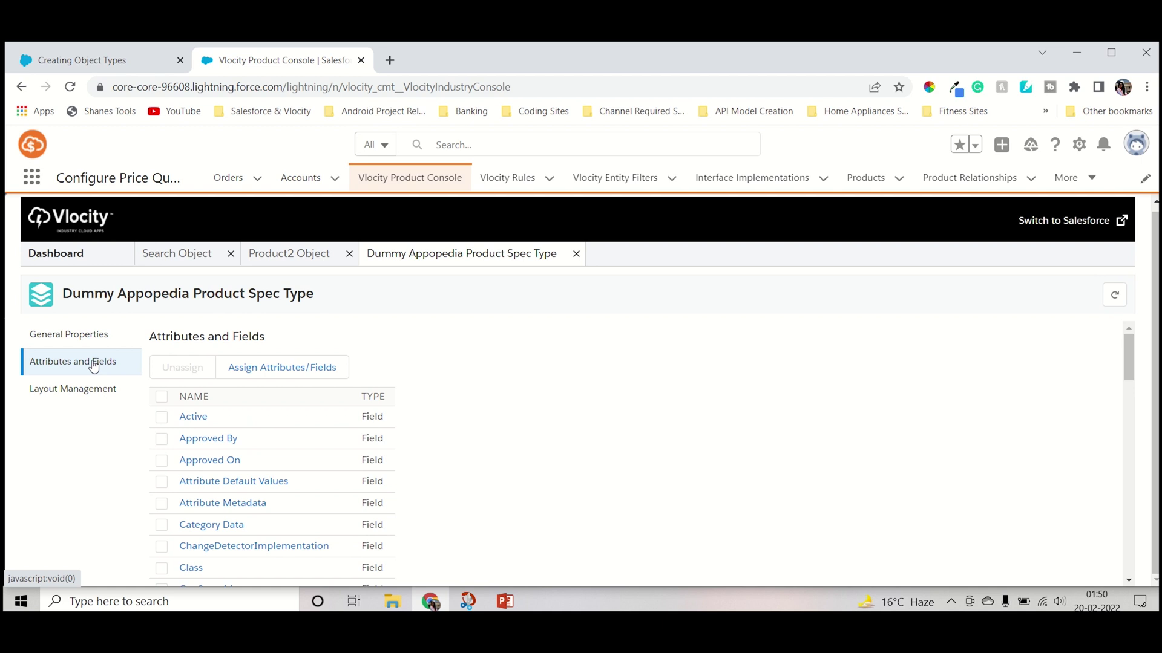
pyautogui.click(307, 375)
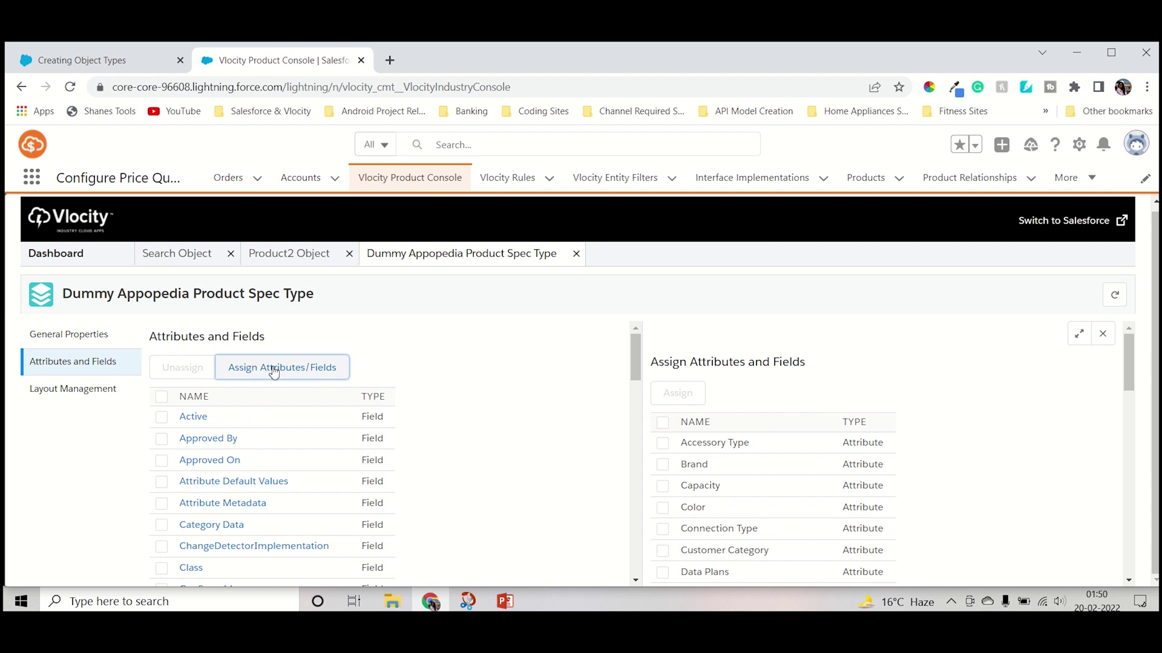
pyautogui.scroll(-1, 761, 476)
pyautogui.scroll(-4, 761, 476)
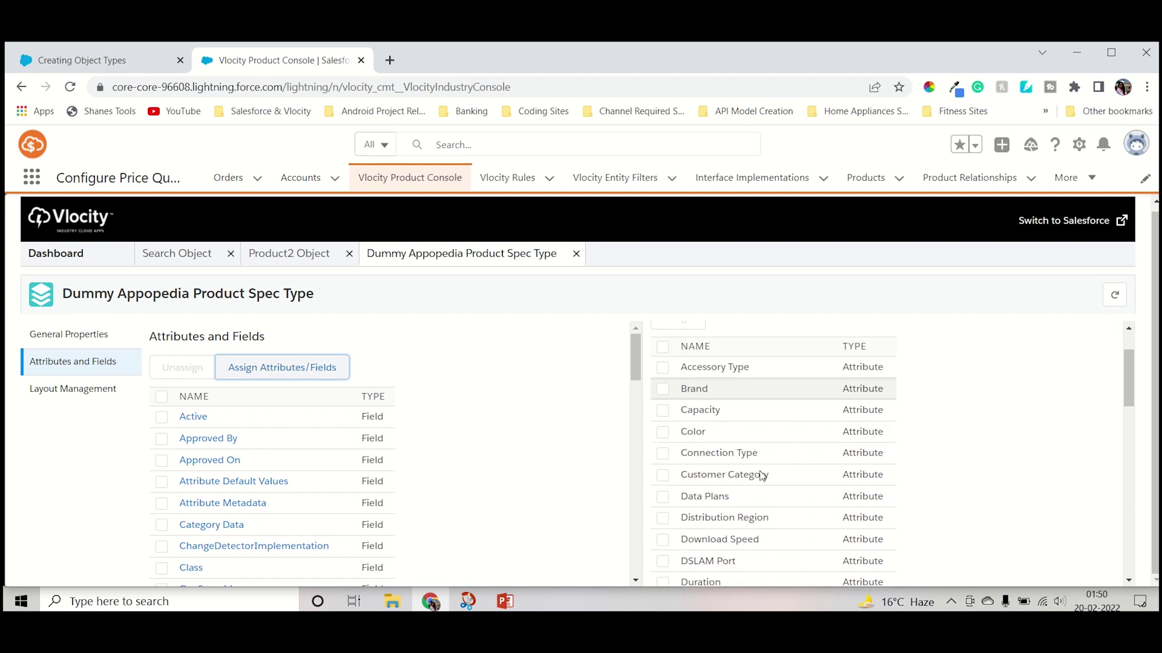
pyautogui.scroll(-3, 760, 471)
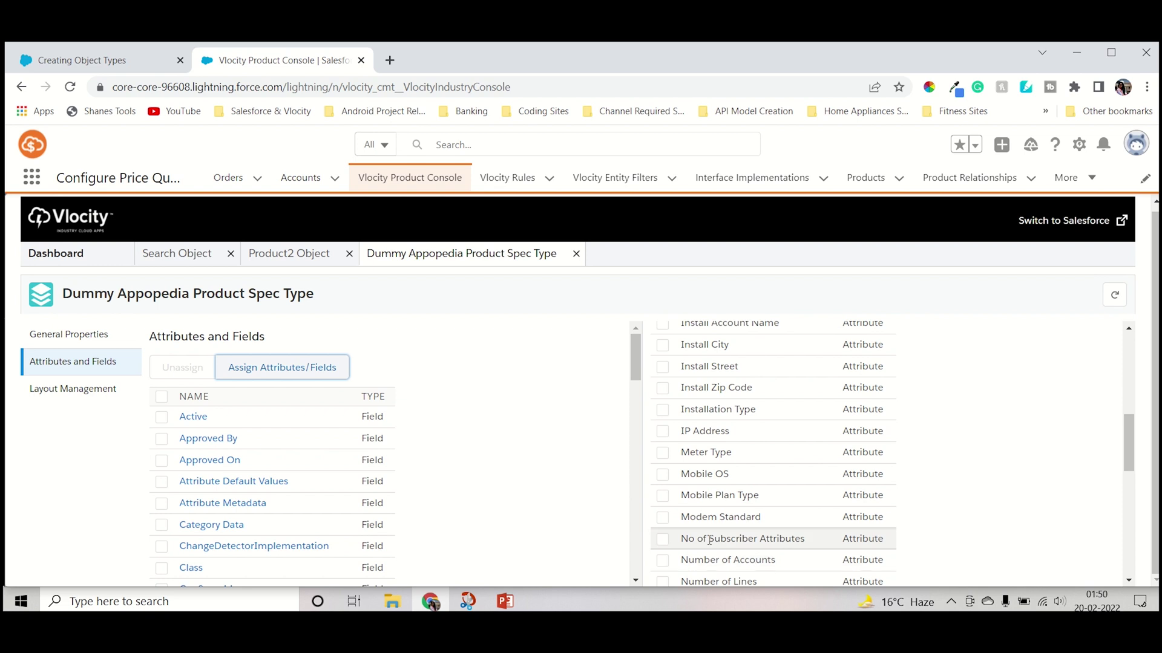
pyautogui.click(665, 541)
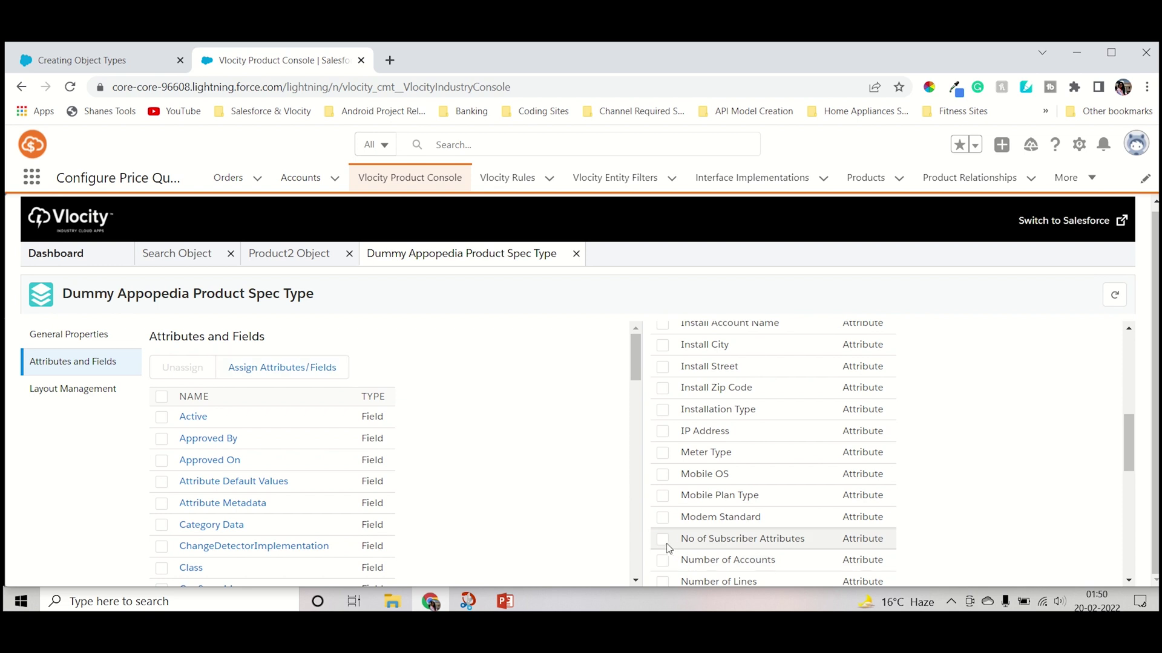
pyautogui.scroll(5, 695, 430)
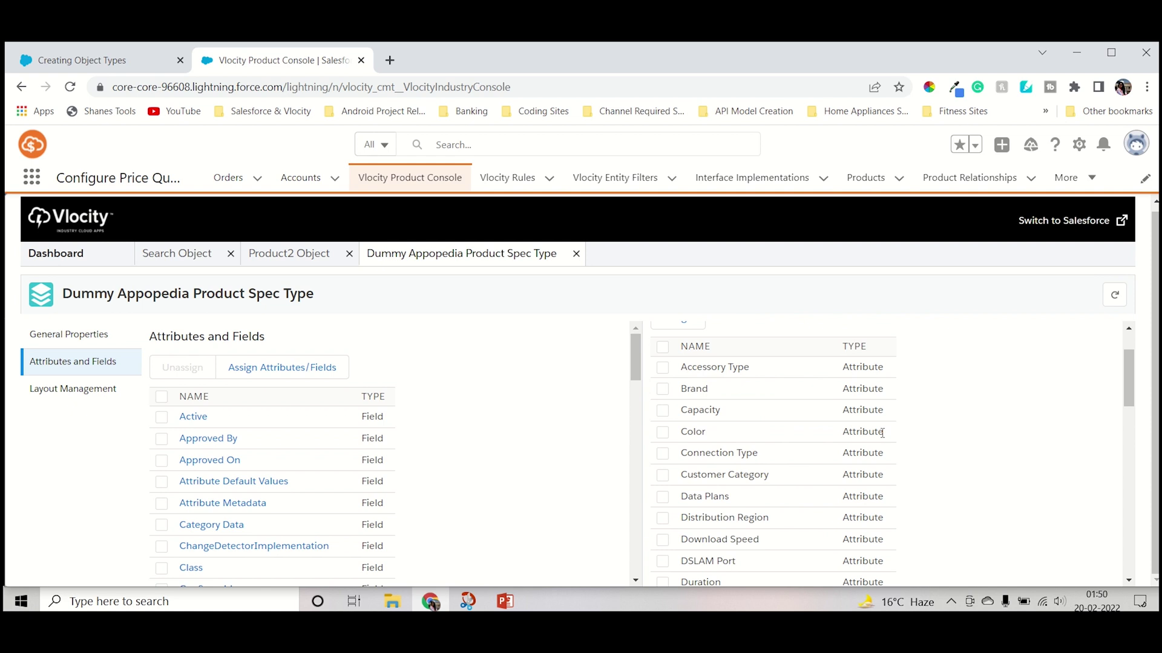
pyautogui.click(681, 401)
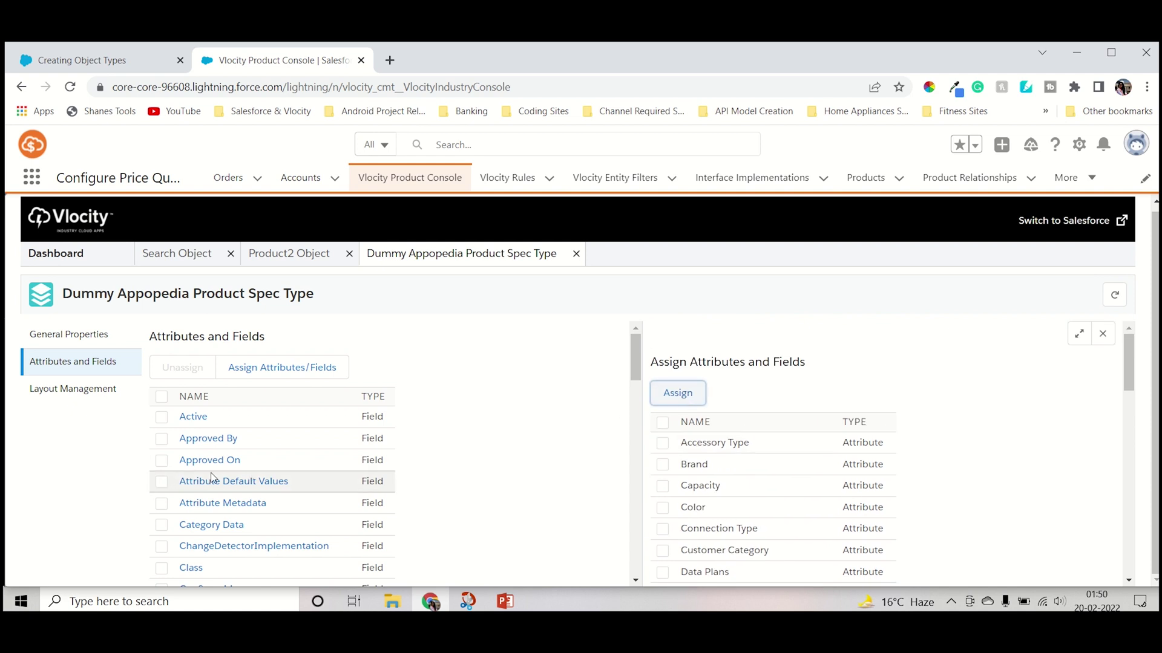
pyautogui.scroll(-1, 245, 562)
pyautogui.scroll(5, 695, 407)
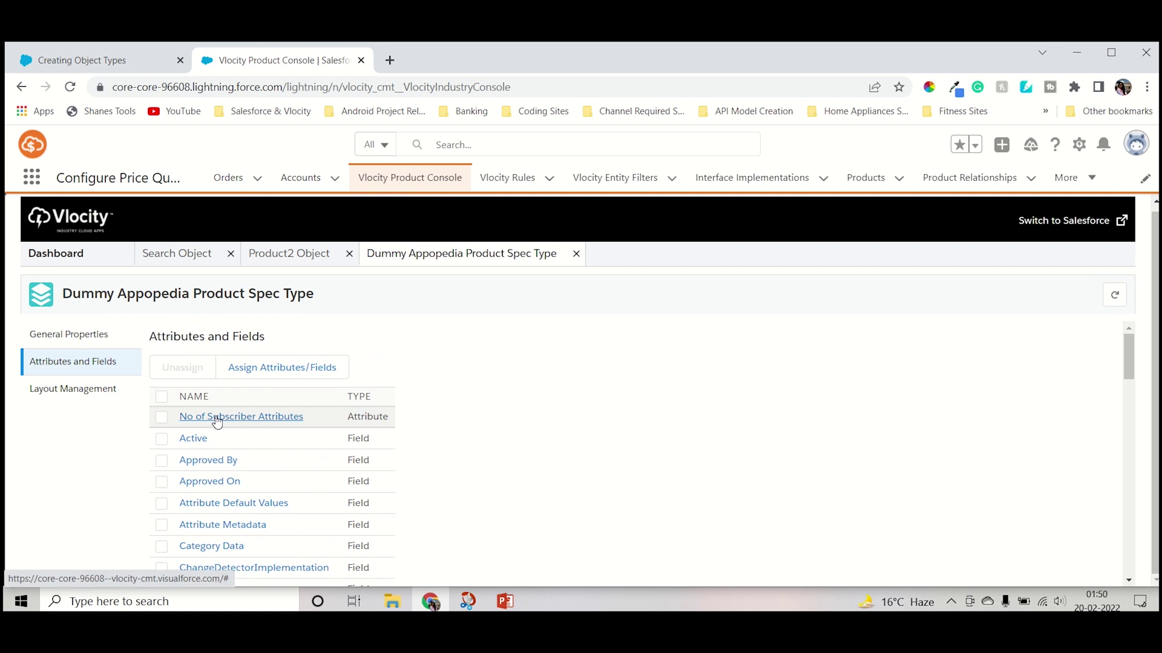
# Open the layout of Dummy Appopedia Product Spec Type and examine its General Properties and Effectivity sections
pyautogui.click(79, 394)
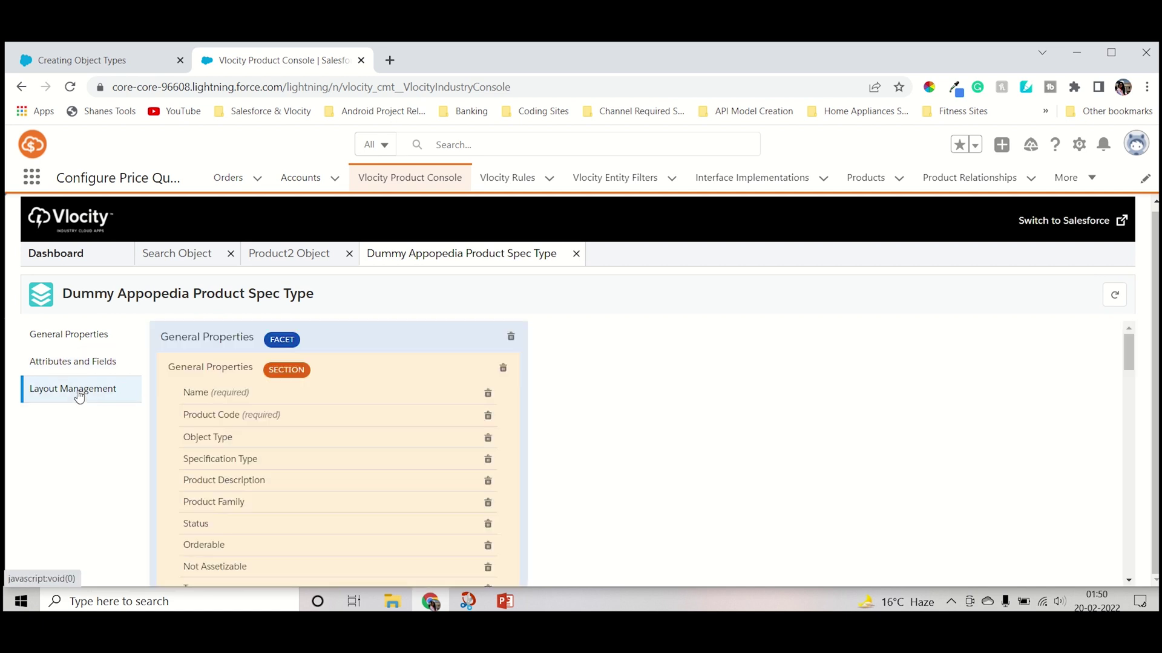
pyautogui.scroll(-4, 428, 420)
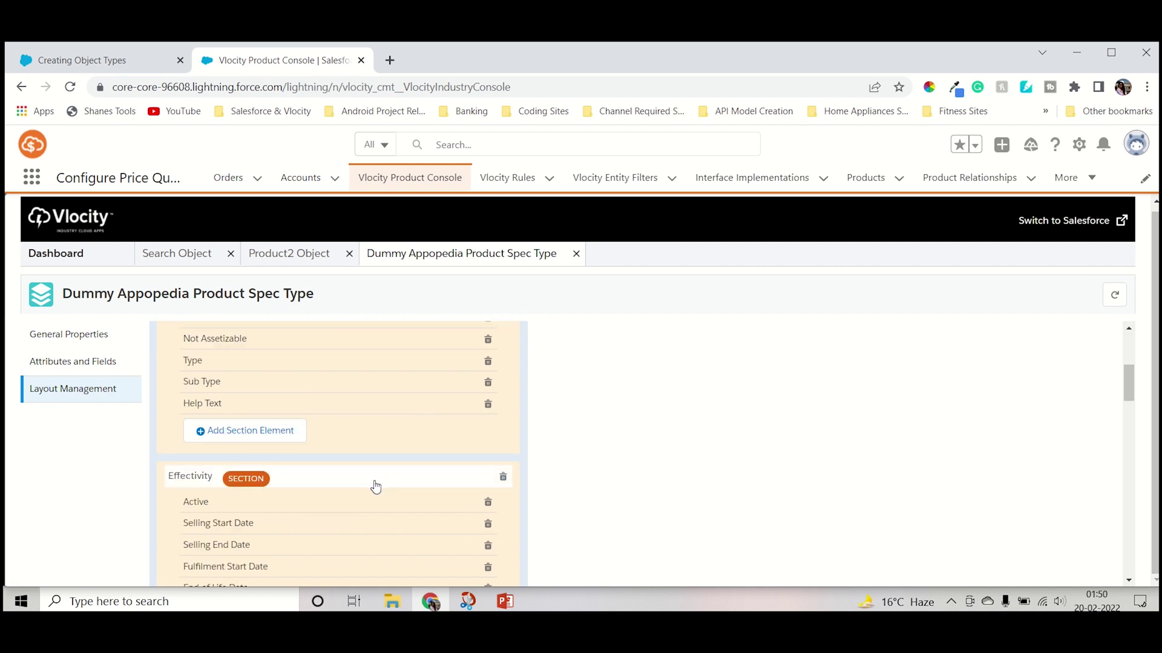
pyautogui.scroll(-3, 371, 444)
pyautogui.scroll(7, 373, 437)
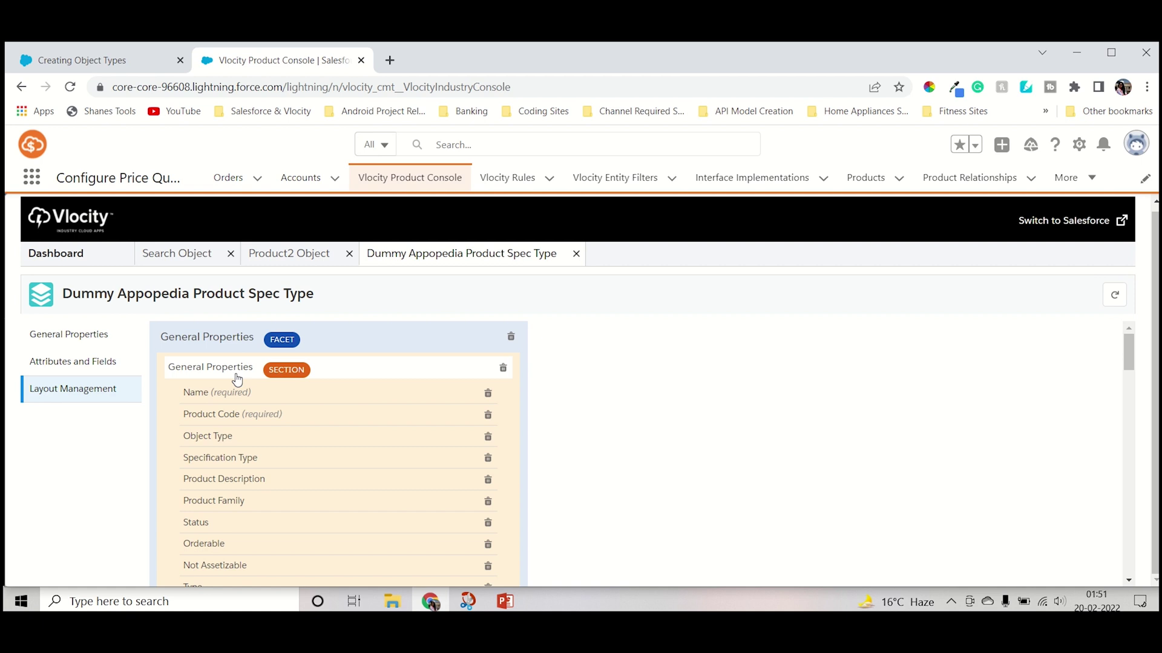
# Compare the Product2 object type hierarchy under BASE Product Spec Type with the layout sections of Dummy Appopedia Product Spec Type
pyautogui.click(290, 253)
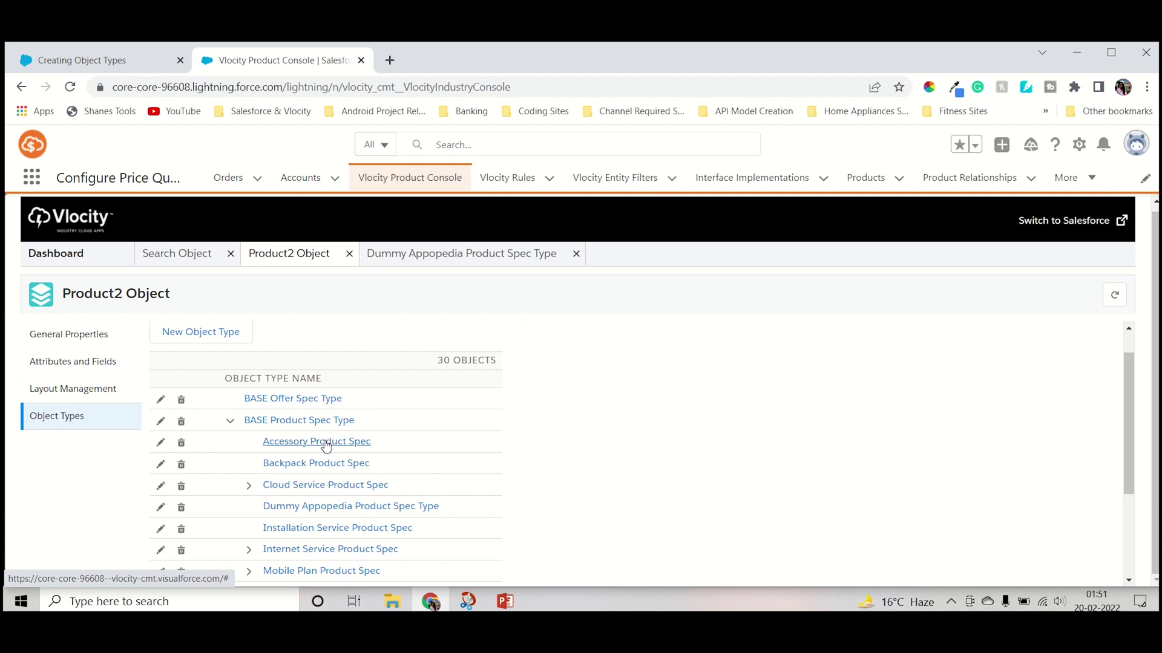
pyautogui.click(484, 254)
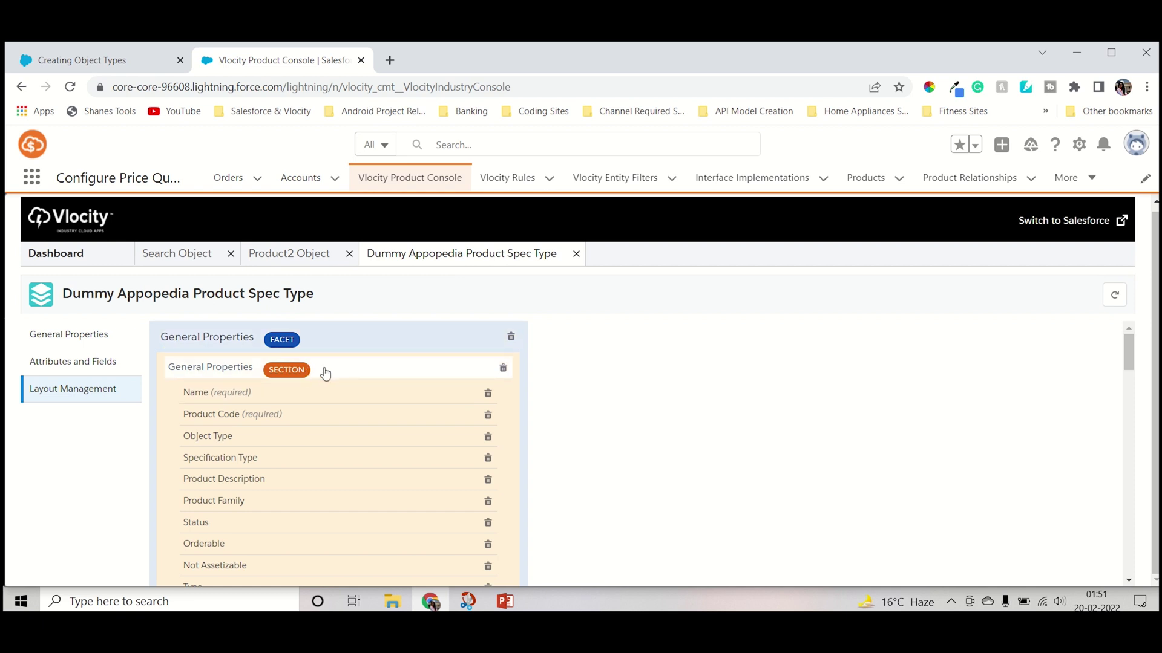
pyautogui.scroll(-1, 325, 374)
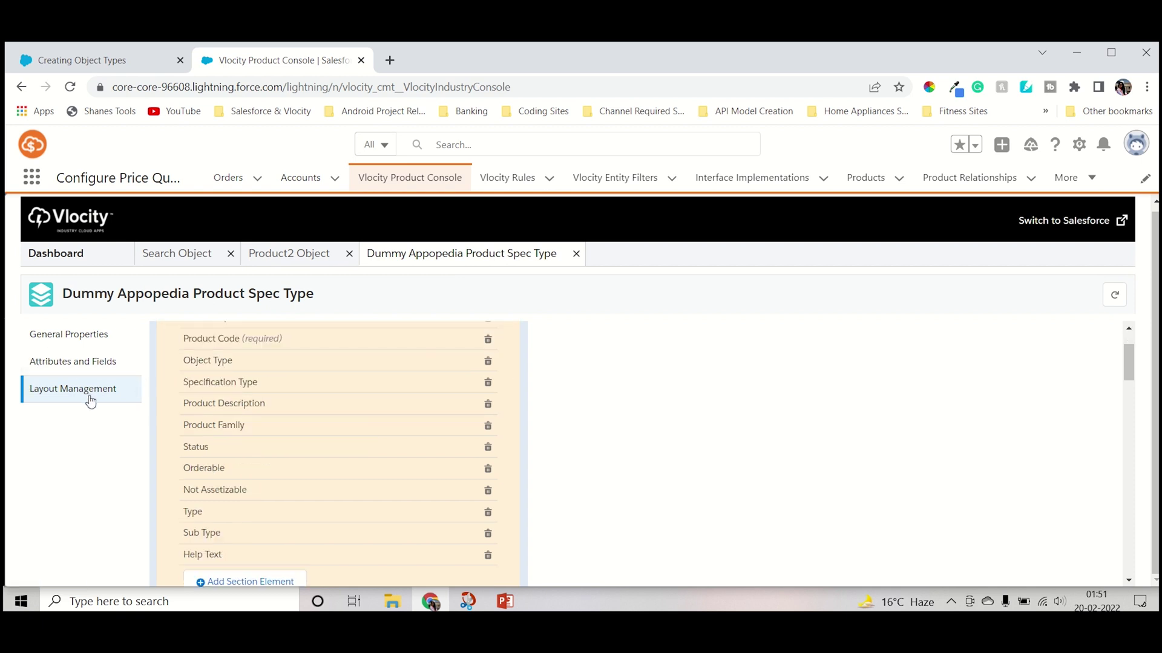
pyautogui.scroll(-4, 233, 423)
pyautogui.scroll(5, 242, 415)
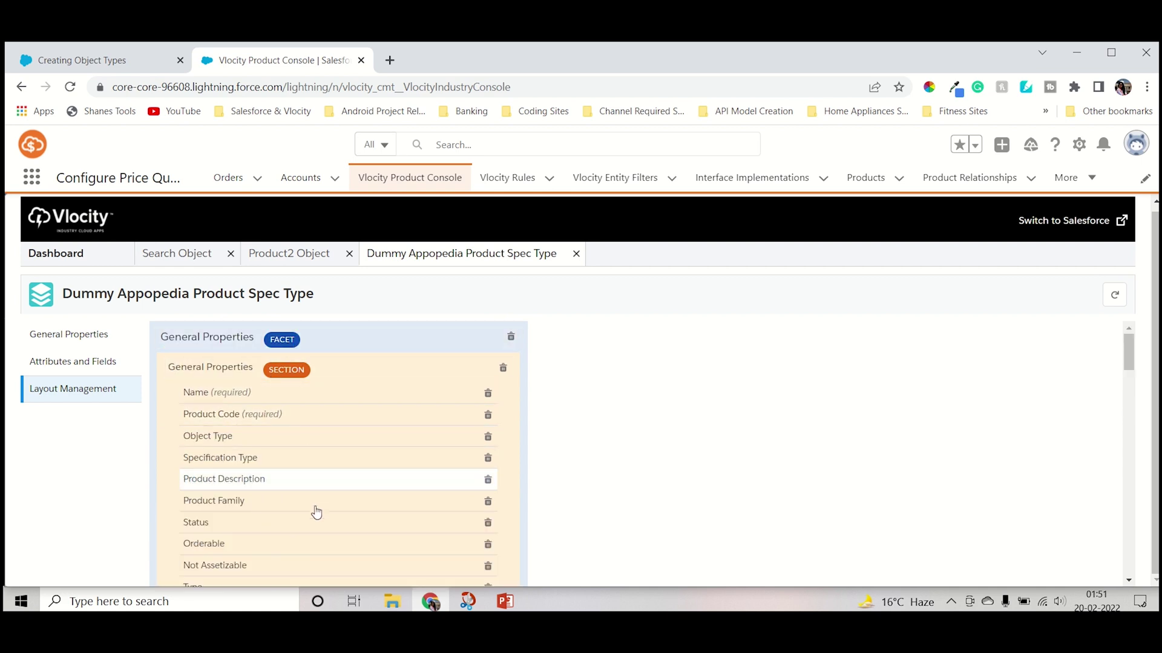
pyautogui.scroll(-3, 316, 513)
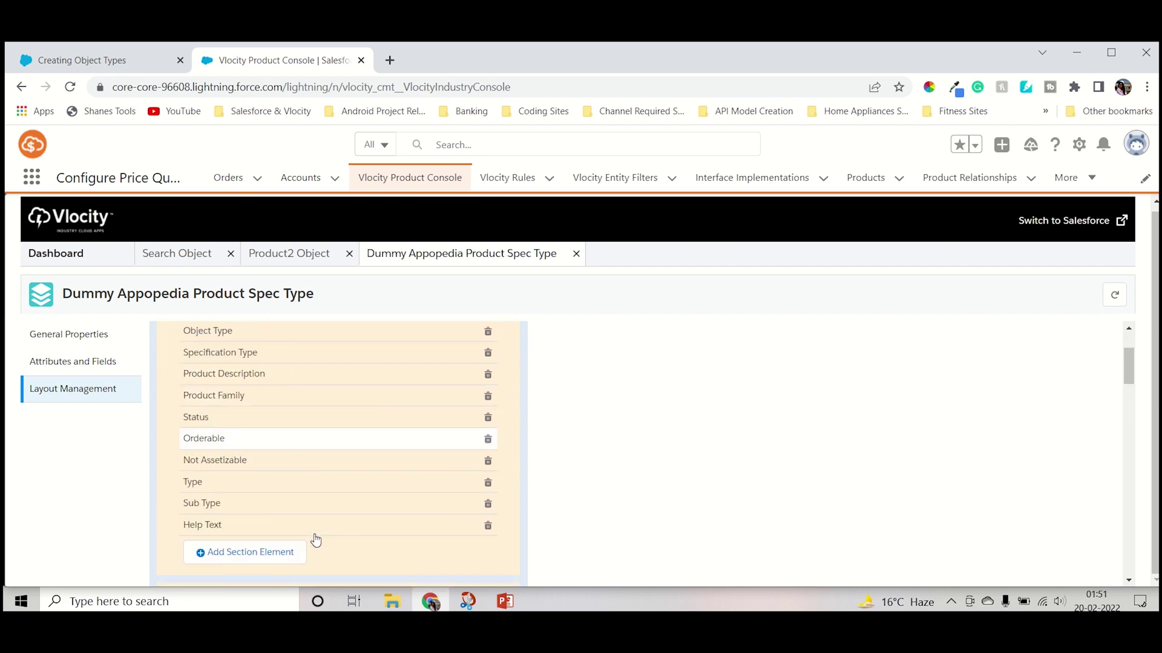
pyautogui.click(294, 255)
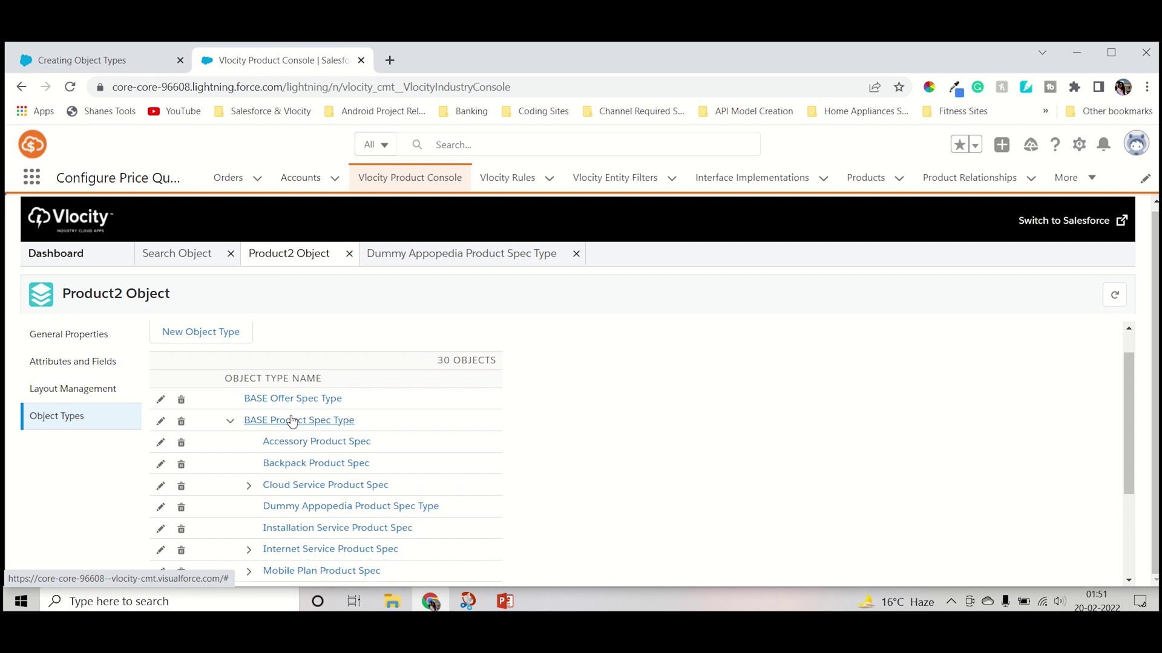
pyautogui.click(463, 254)
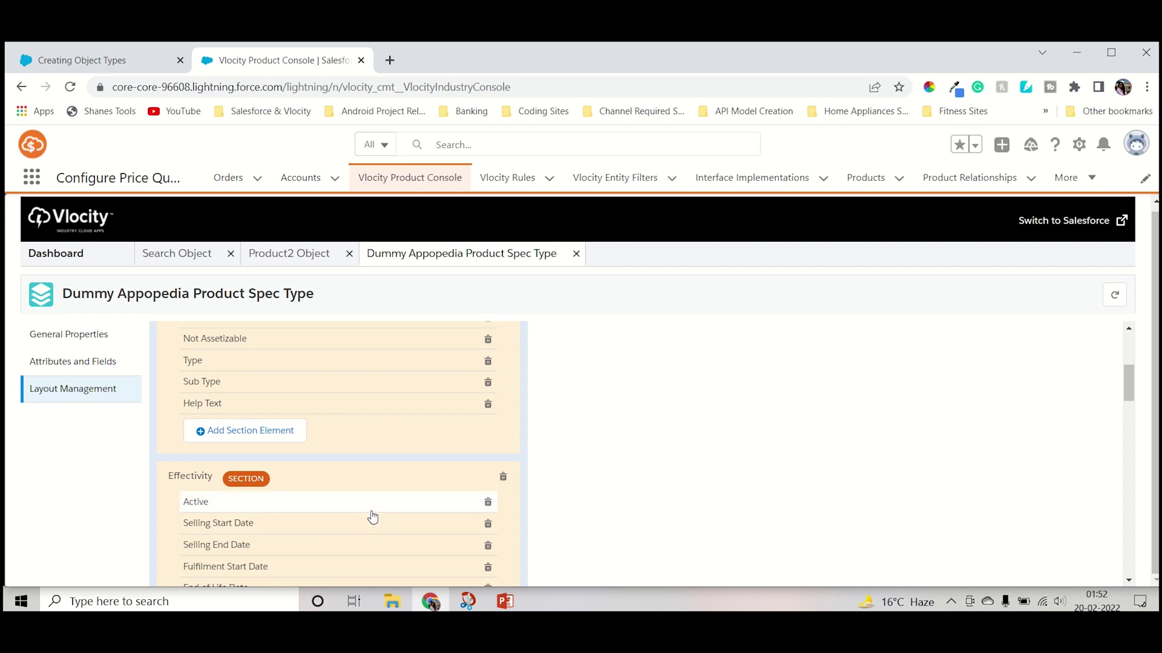
pyautogui.scroll(-2, 372, 519)
pyautogui.scroll(4, 371, 511)
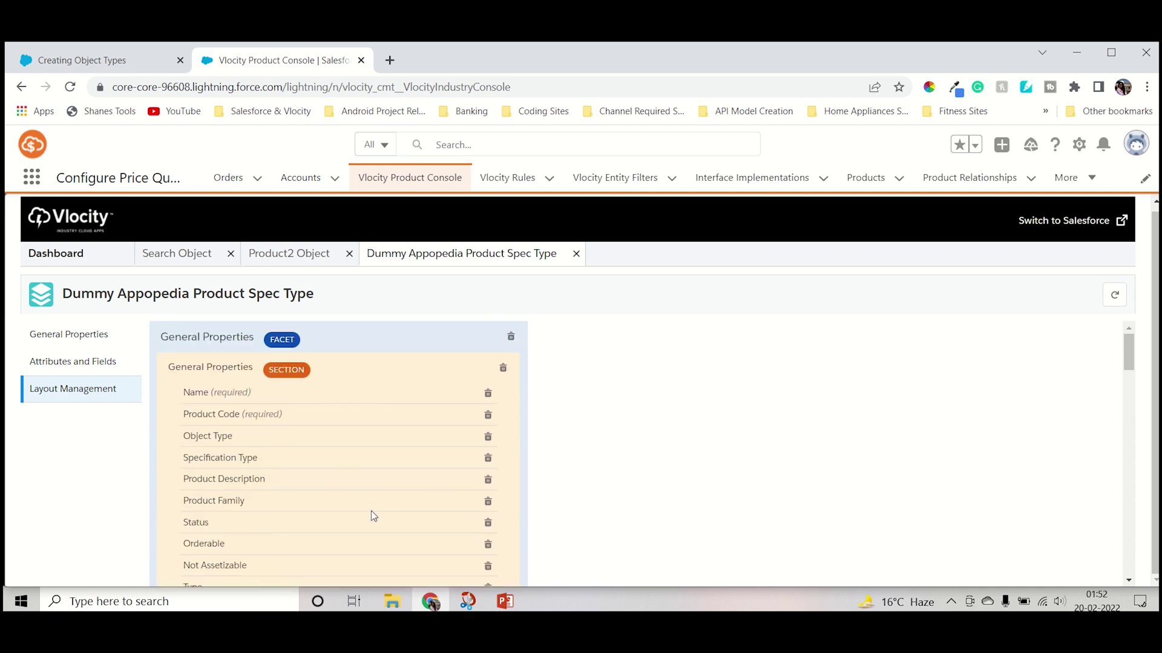
# Examine the Attribute Properties facet's Design Time and Run Time Attributes sections and the fields offered for a new section element
pyautogui.scroll(-1, 372, 511)
pyautogui.scroll(-3, 372, 517)
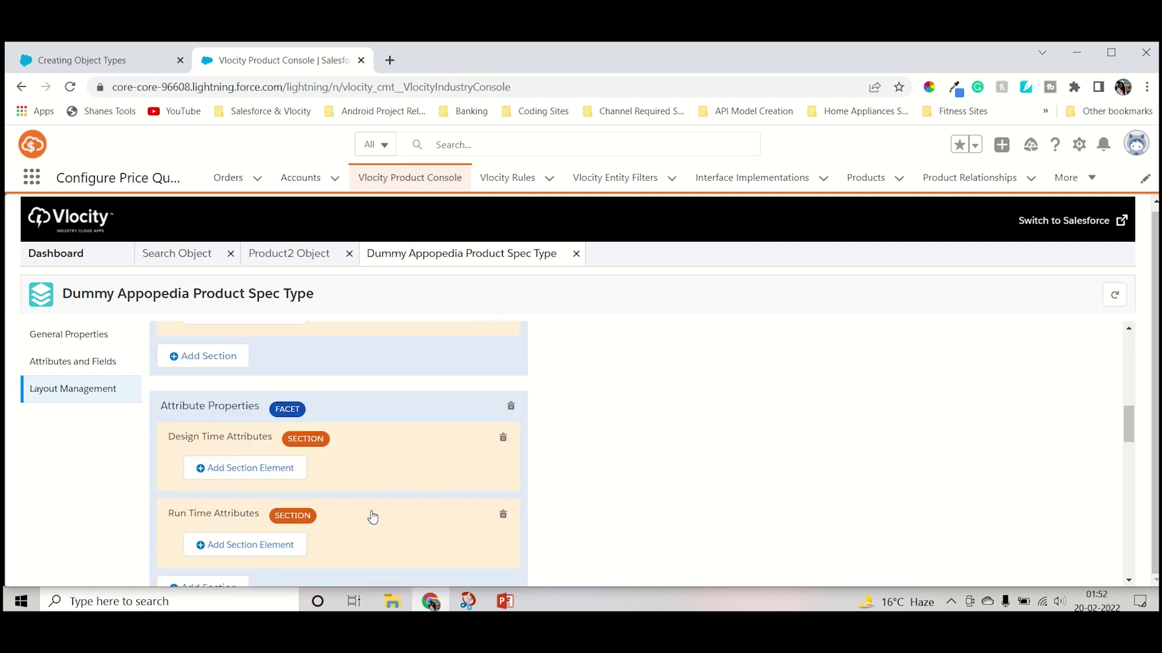
pyautogui.scroll(-2, 181, 417)
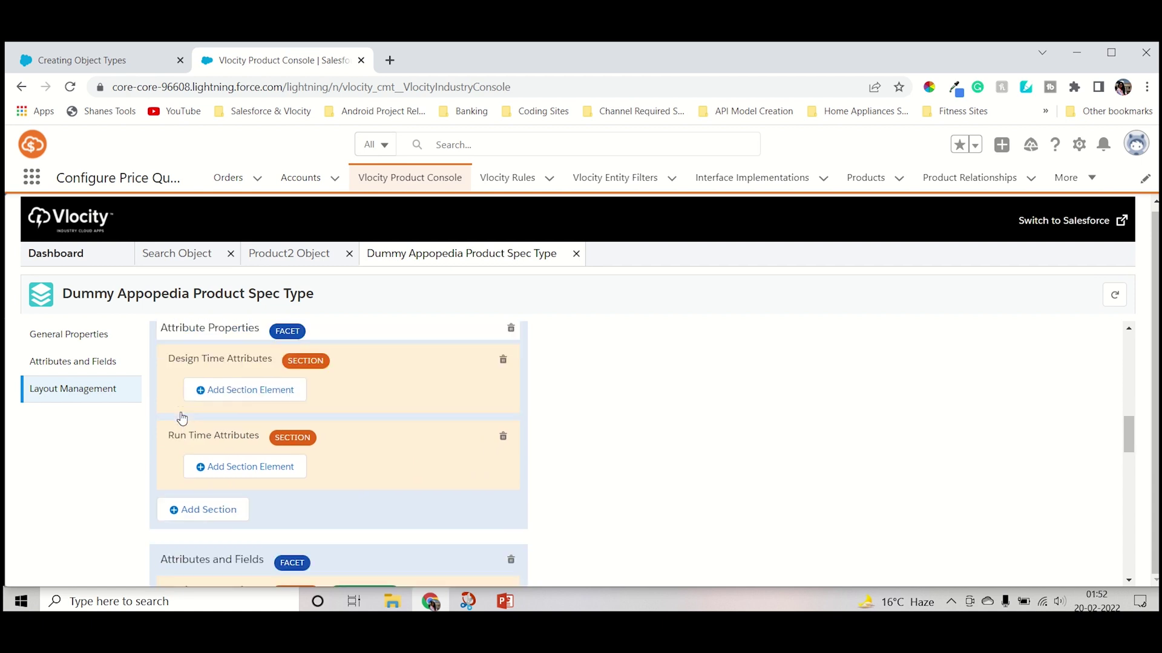
pyautogui.scroll(2, 182, 424)
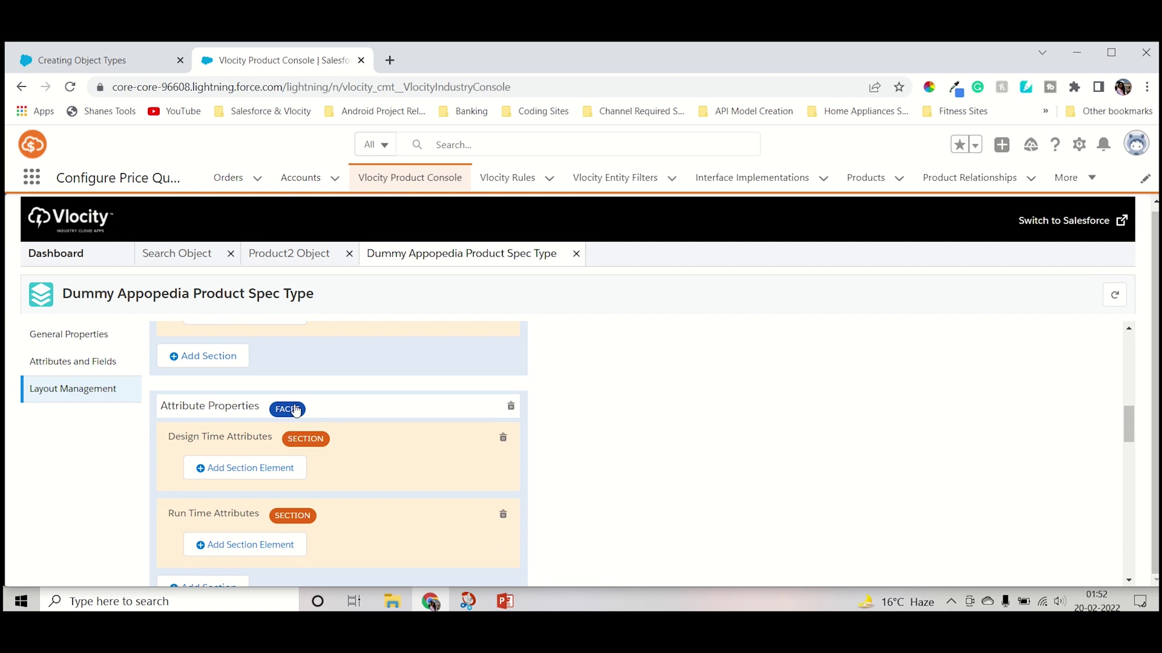
pyautogui.scroll(-1, 194, 389)
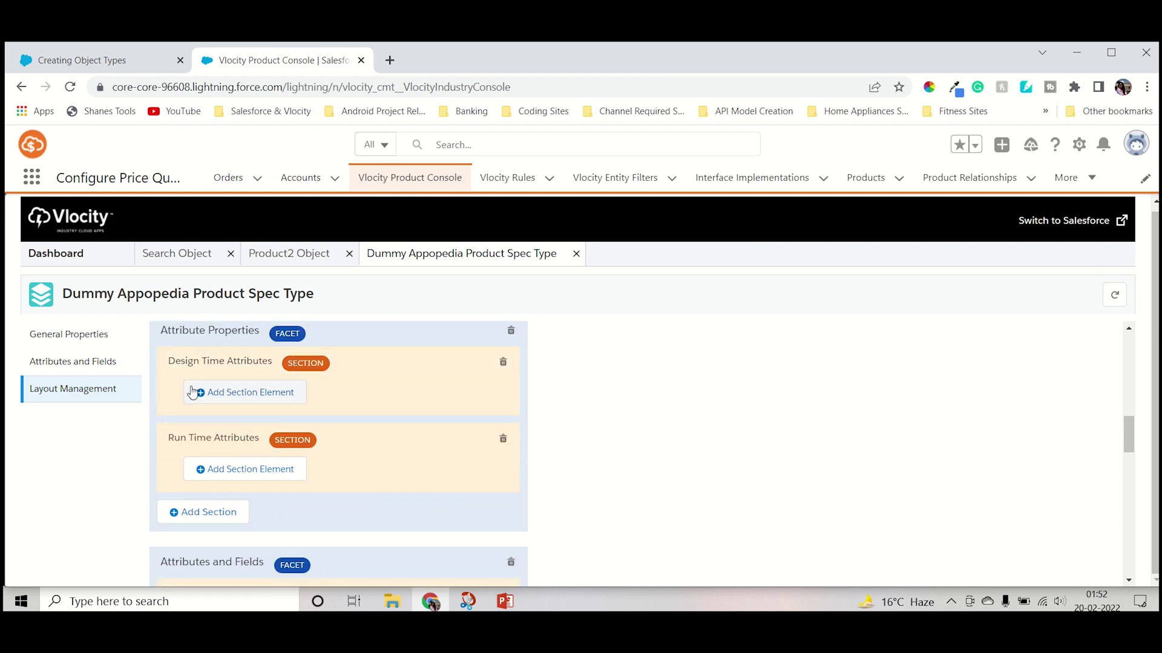
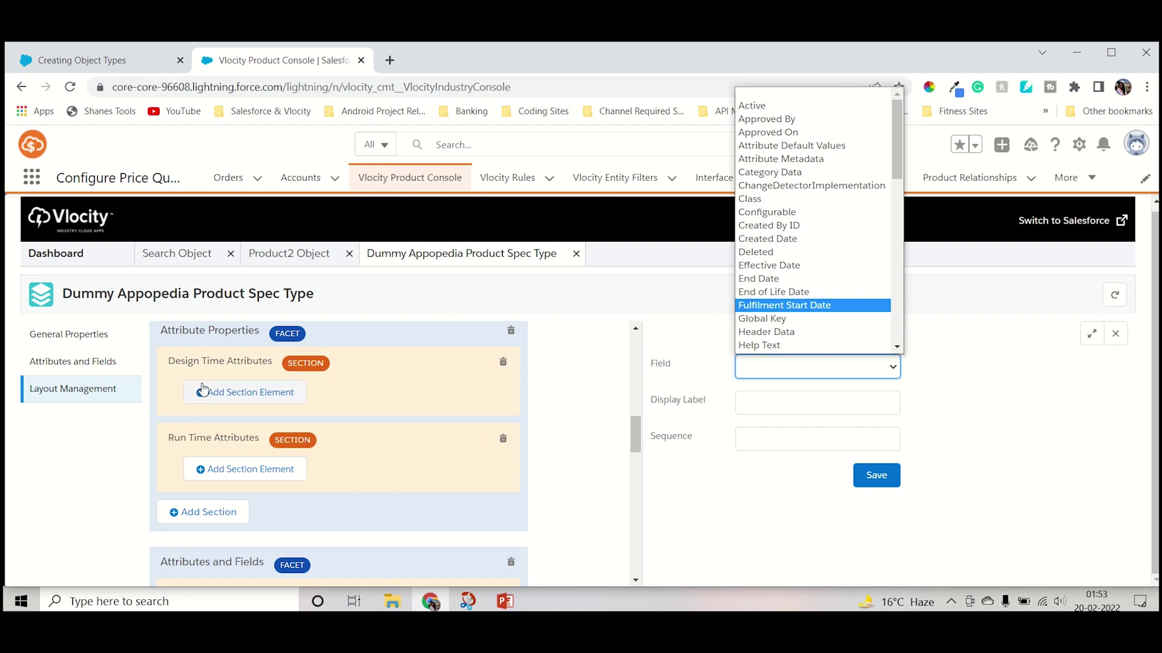
pyautogui.scroll(-3, 194, 511)
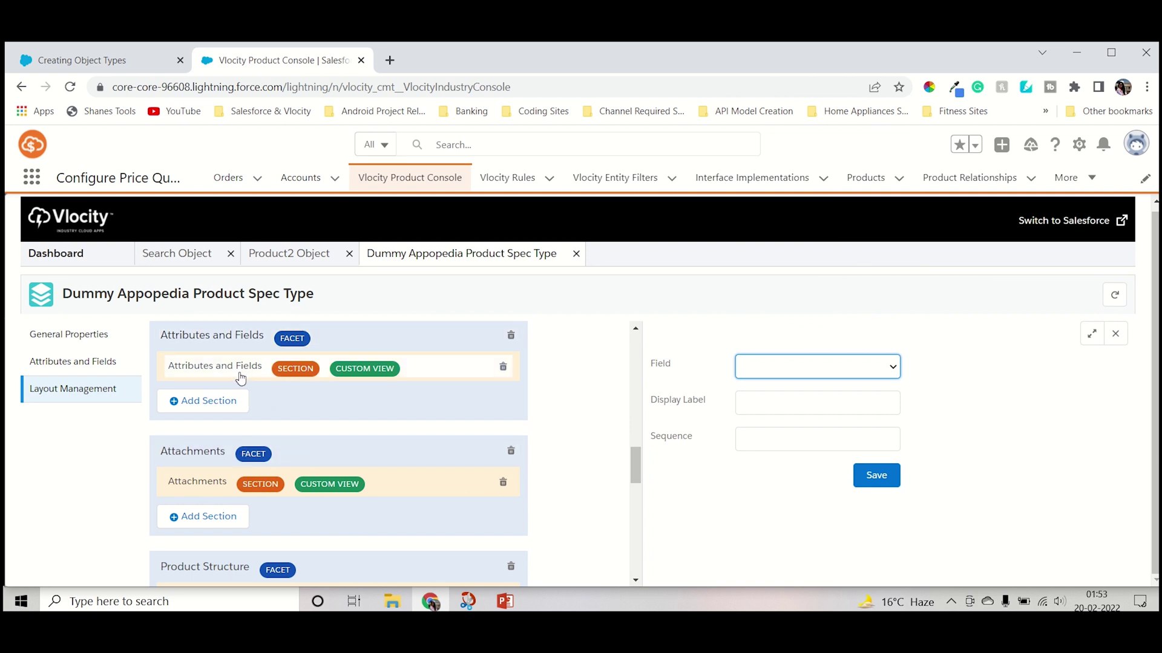
pyautogui.scroll(3, 239, 380)
pyautogui.scroll(3, 243, 401)
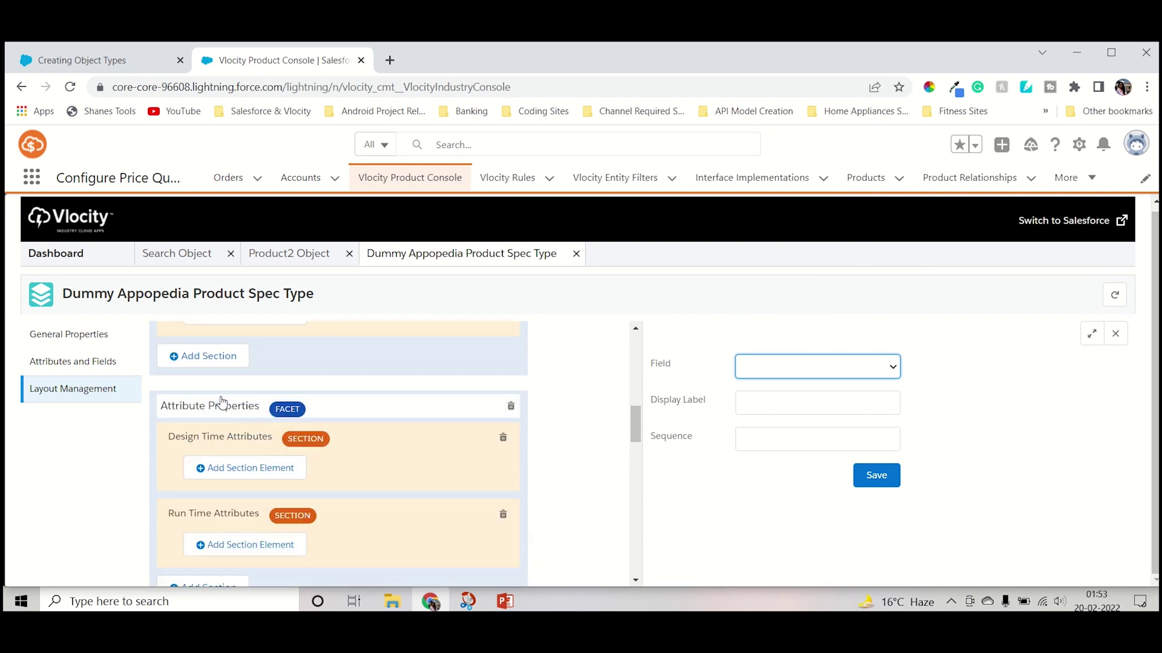
# Examine the remaining layout facets from Attributes and Fields through Attachments, Product Structure, Pricing, Context Rules and Layout Management to Debug
pyautogui.scroll(-3, 222, 401)
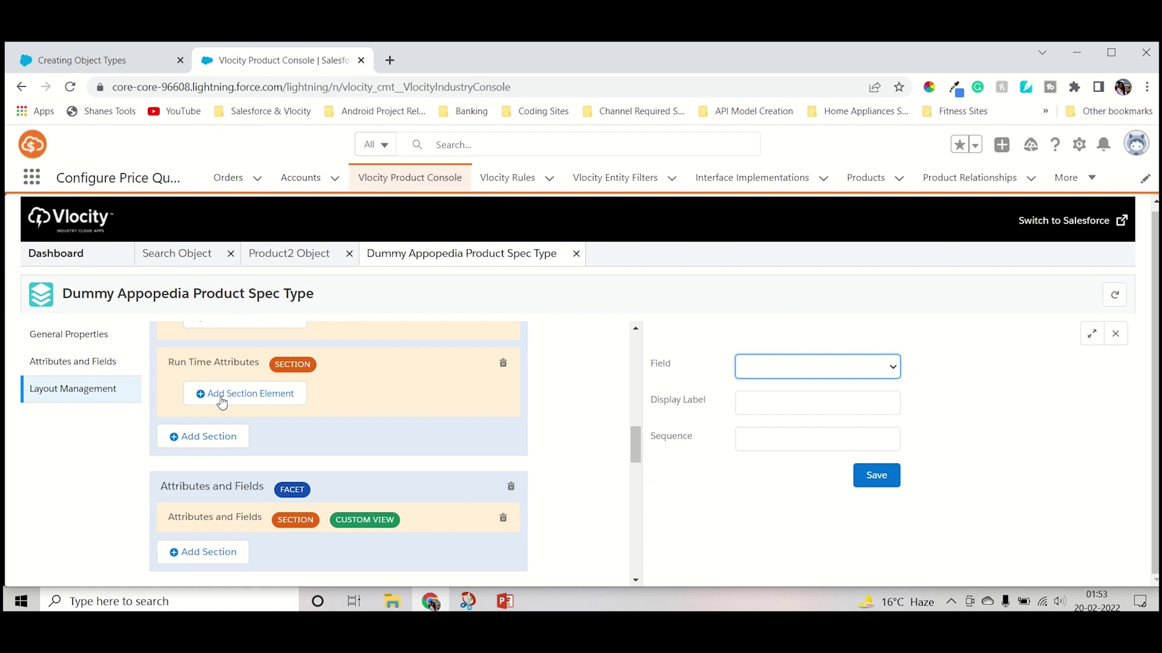
pyautogui.scroll(-1, 222, 402)
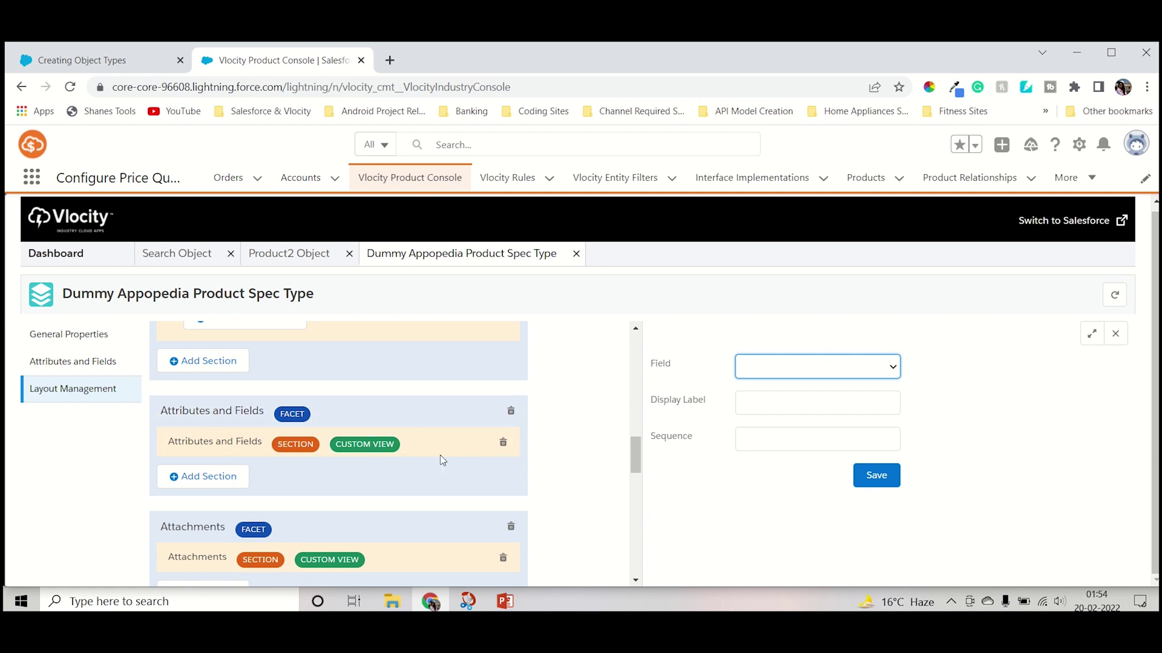
pyautogui.scroll(-3, 363, 457)
pyautogui.scroll(-1, 274, 458)
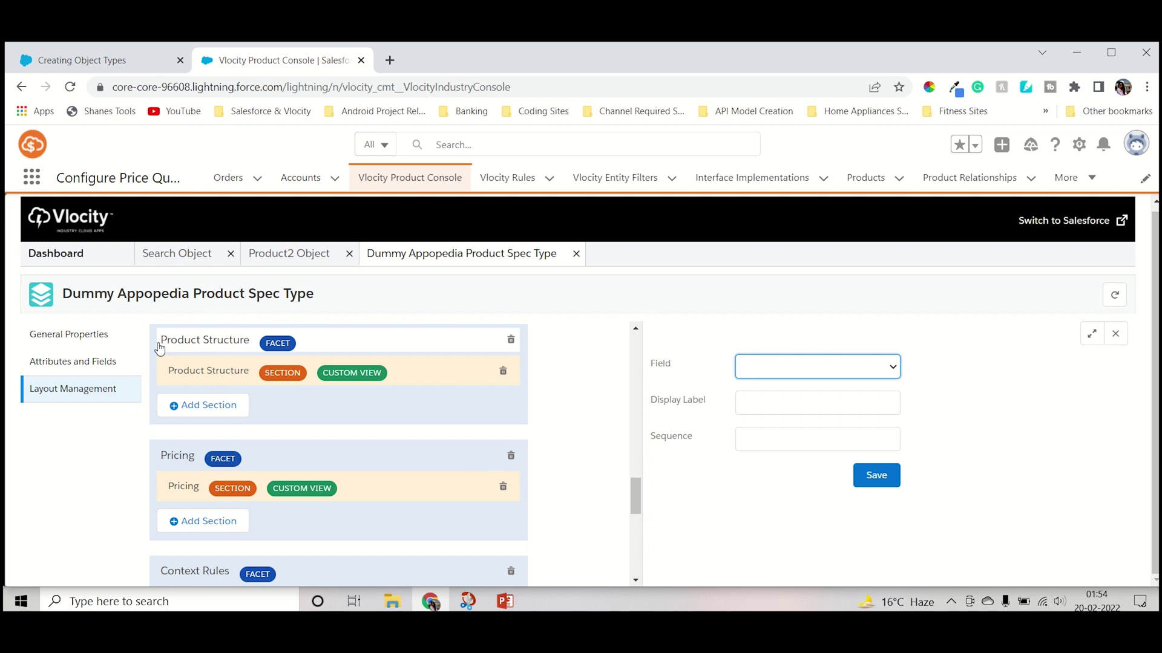
pyautogui.scroll(-1, 184, 472)
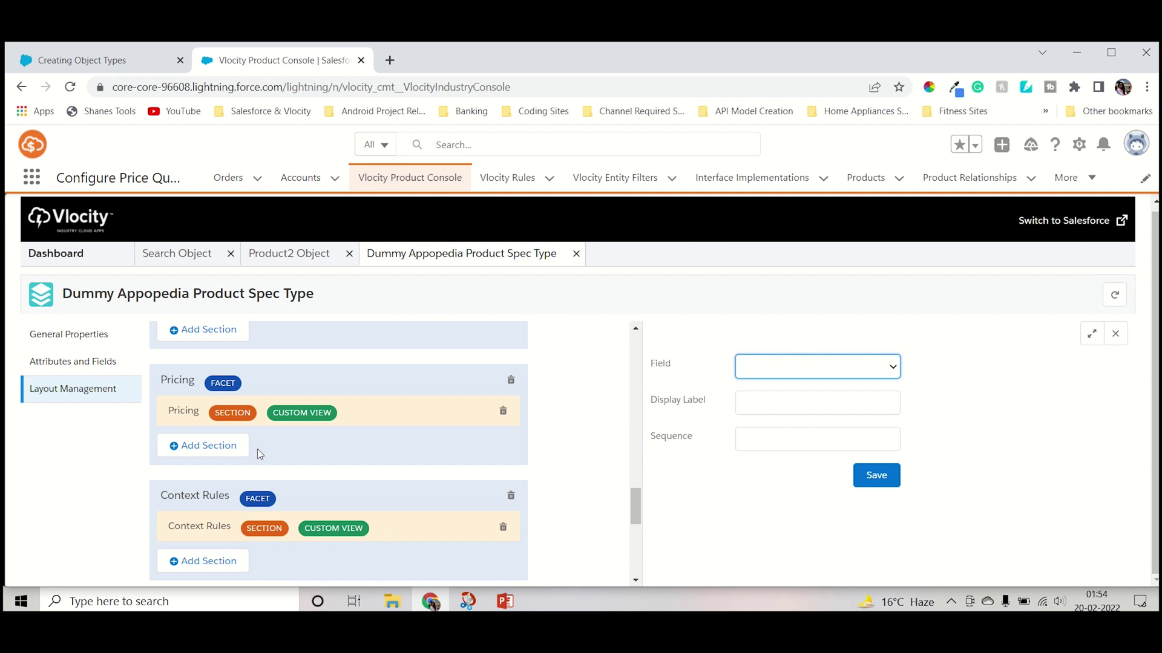
pyautogui.scroll(-1, 256, 449)
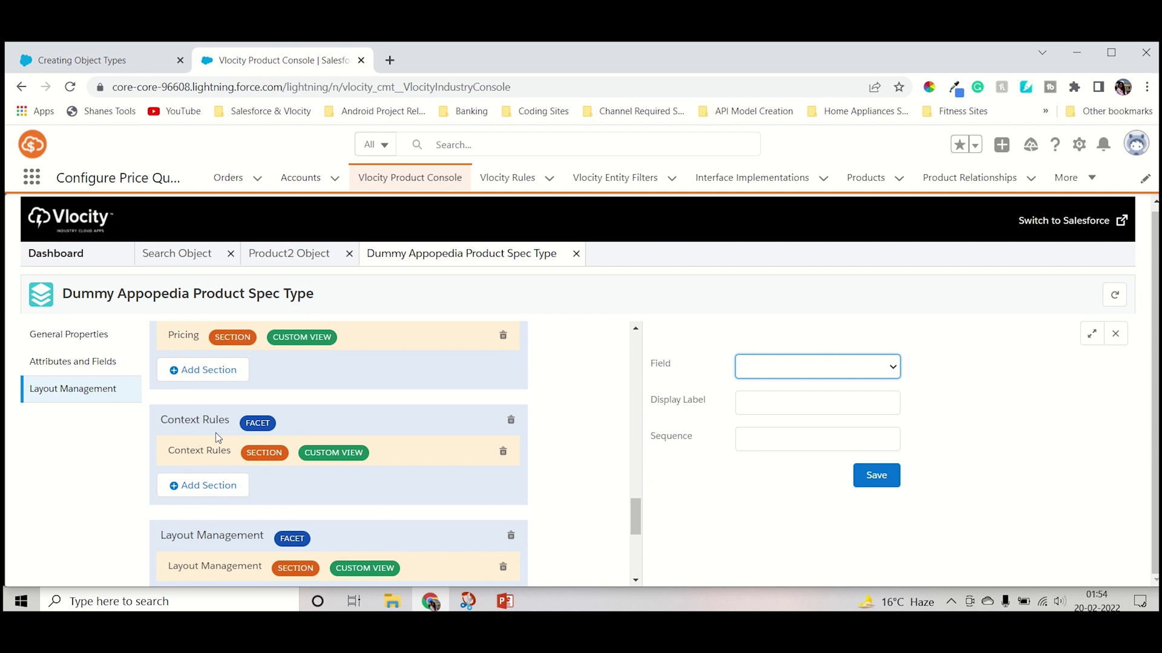
pyautogui.scroll(-3, 217, 441)
pyautogui.scroll(1, 239, 418)
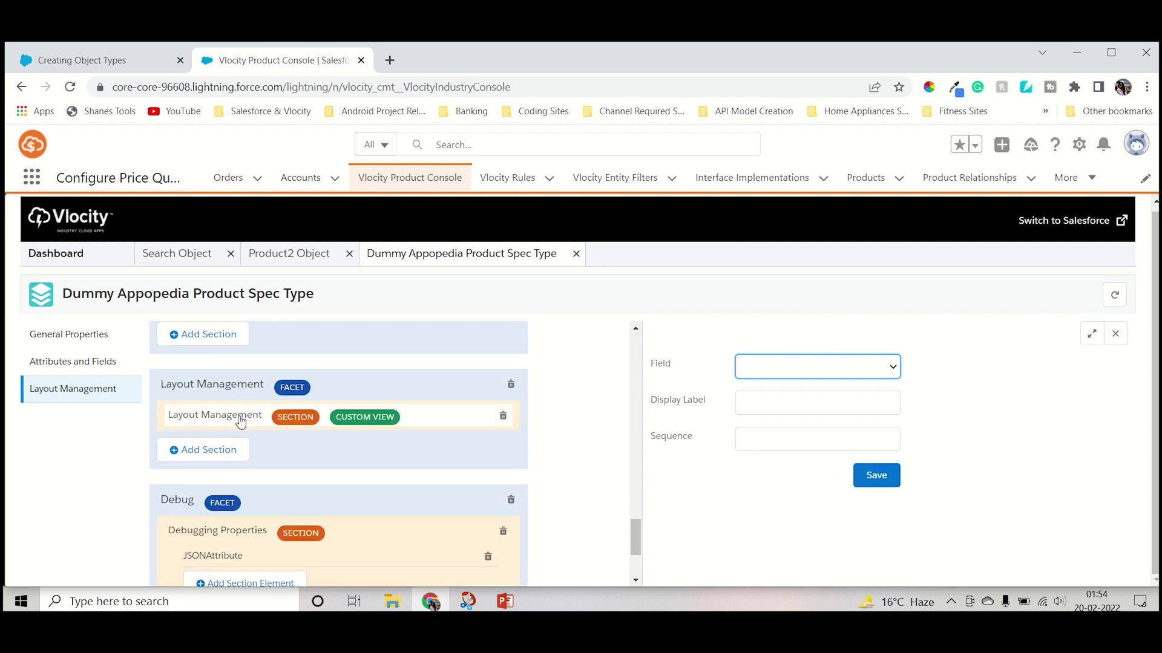
pyautogui.scroll(-2, 251, 423)
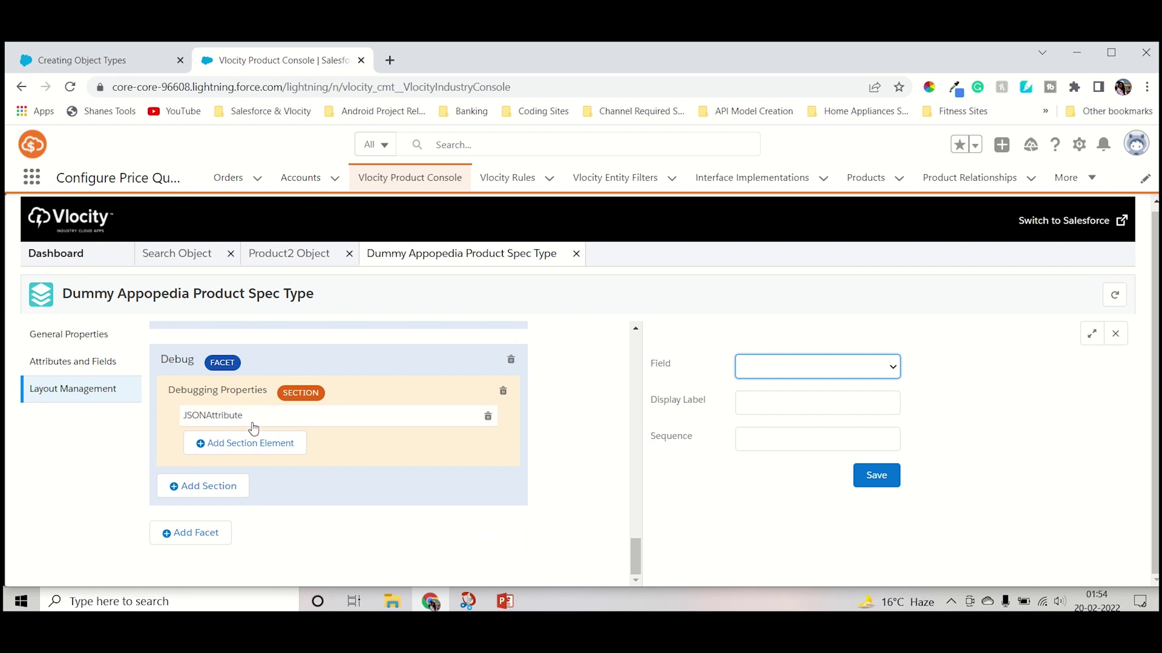
# Review the complete layout of Dummy Appopedia Product Spec Type once more, from the General Properties facet to the Debug facet
pyautogui.scroll(15, 254, 428)
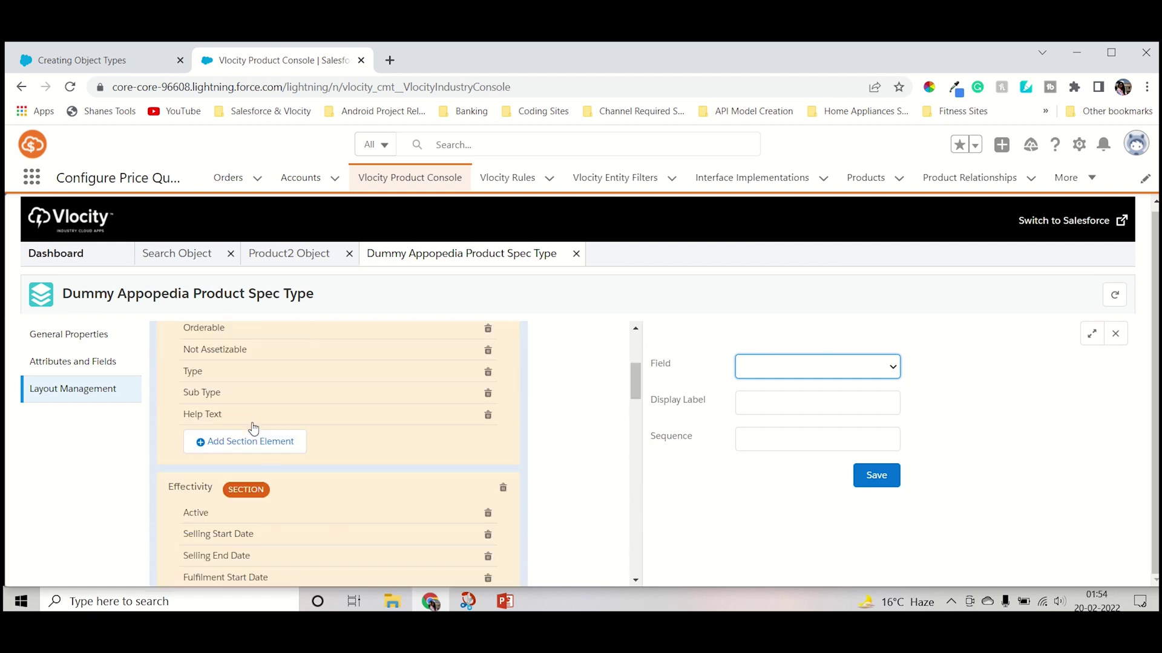
pyautogui.scroll(-5, 394, 457)
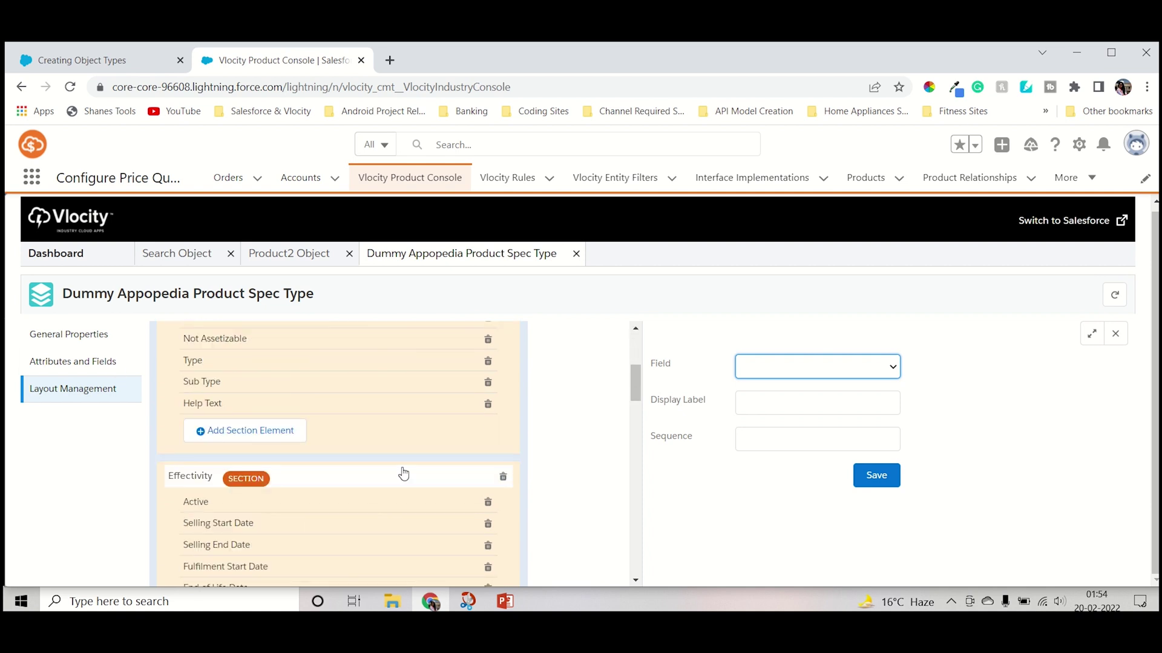
pyautogui.scroll(-10, 406, 484)
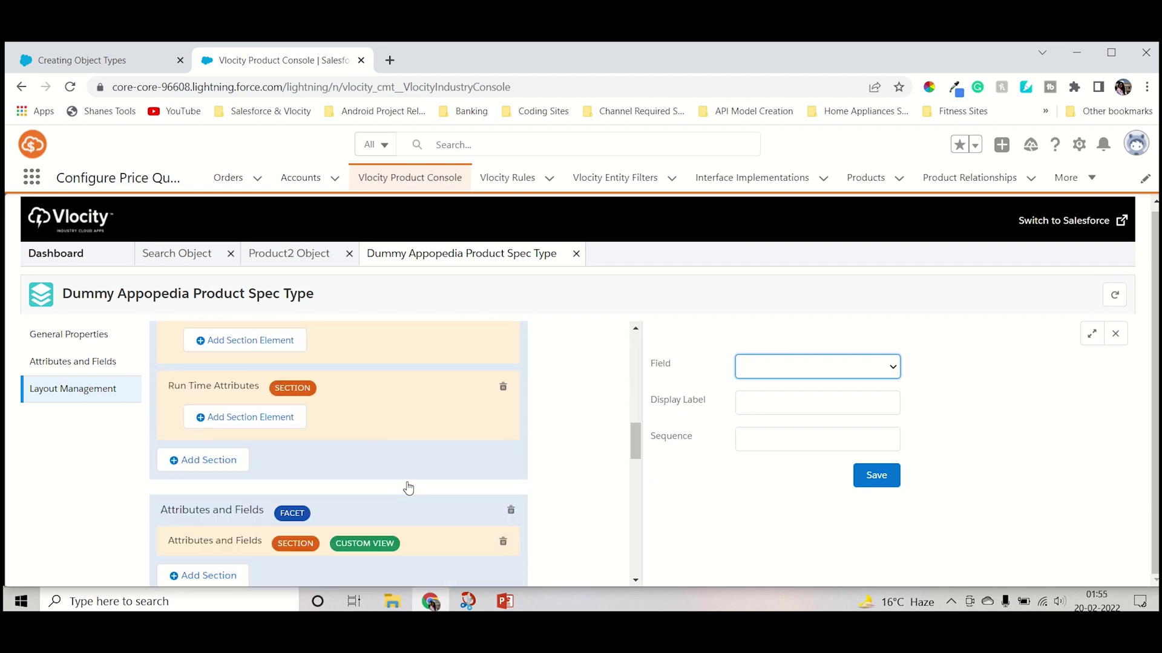
pyautogui.scroll(-10, 412, 524)
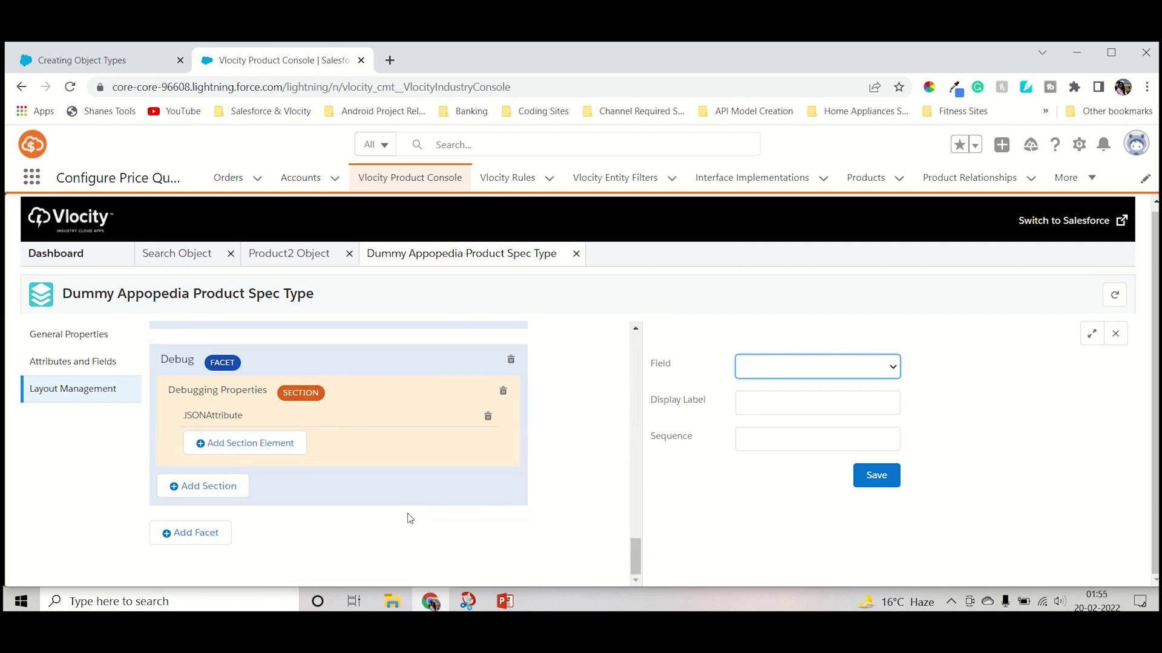
pyautogui.scroll(8, 410, 519)
pyautogui.scroll(15, 409, 518)
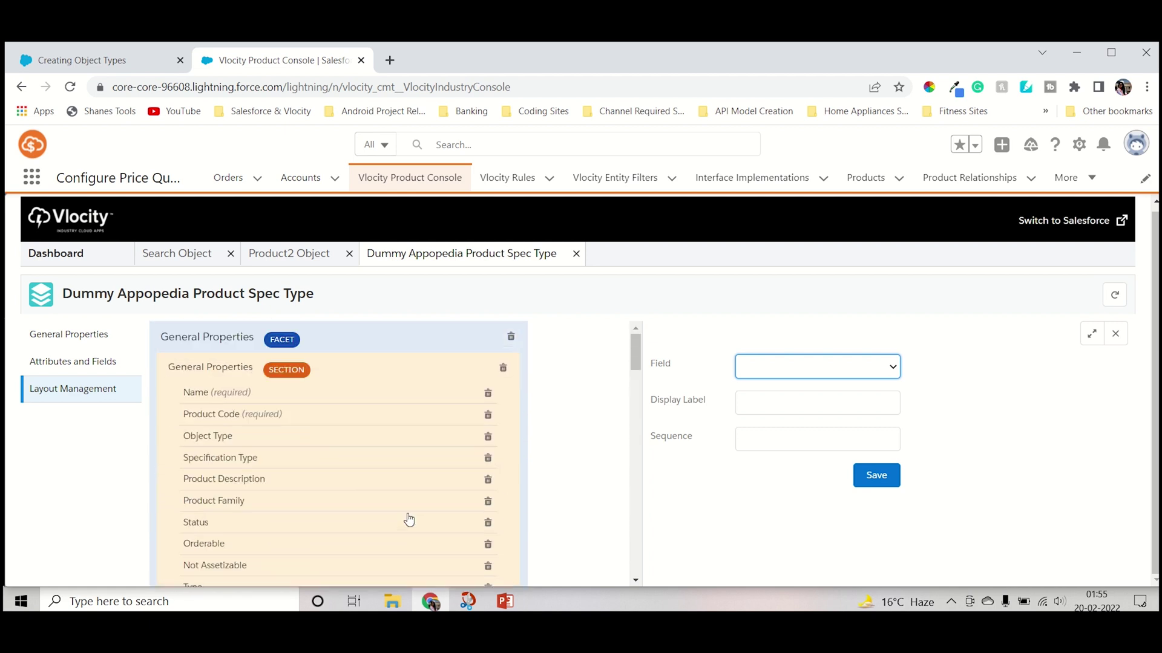
# Dismiss the blank section element form, show the general properties of Dummy Appopedia Product Spec Type, and close the Product2 object
pyautogui.click(1117, 334)
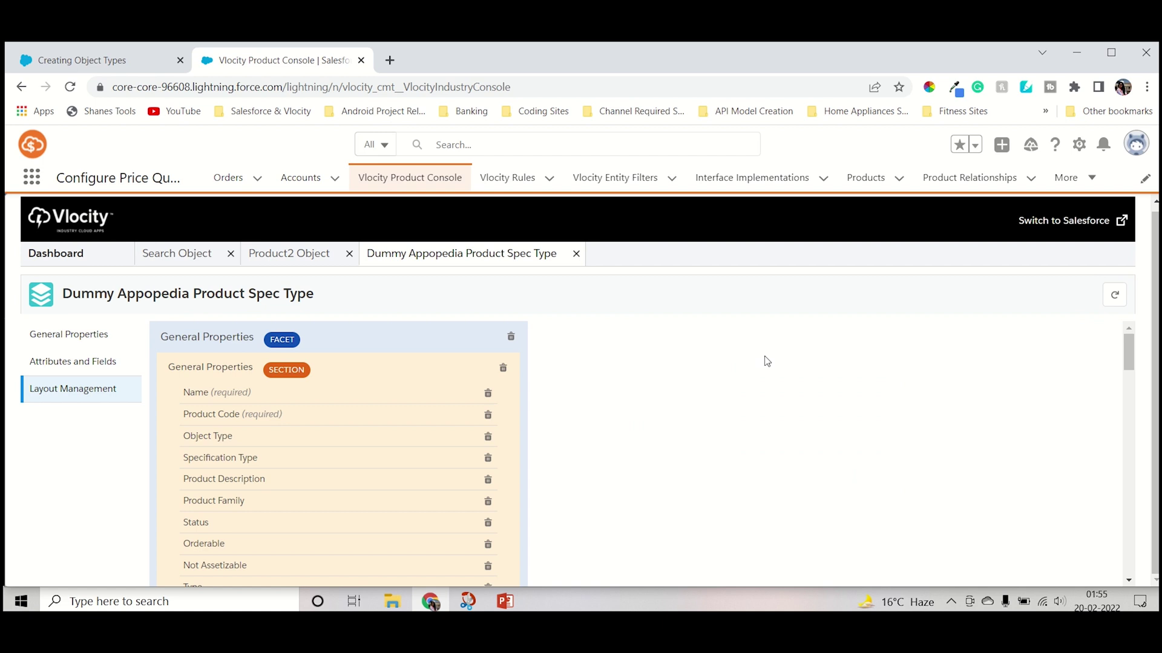
pyautogui.click(63, 331)
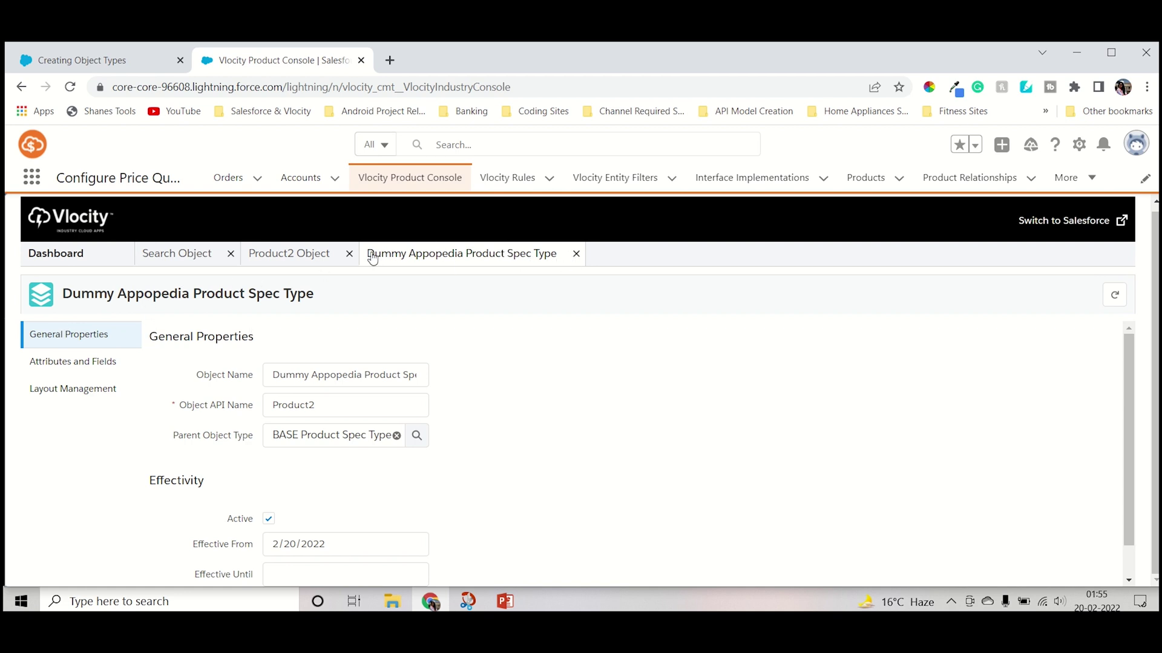
pyautogui.click(350, 255)
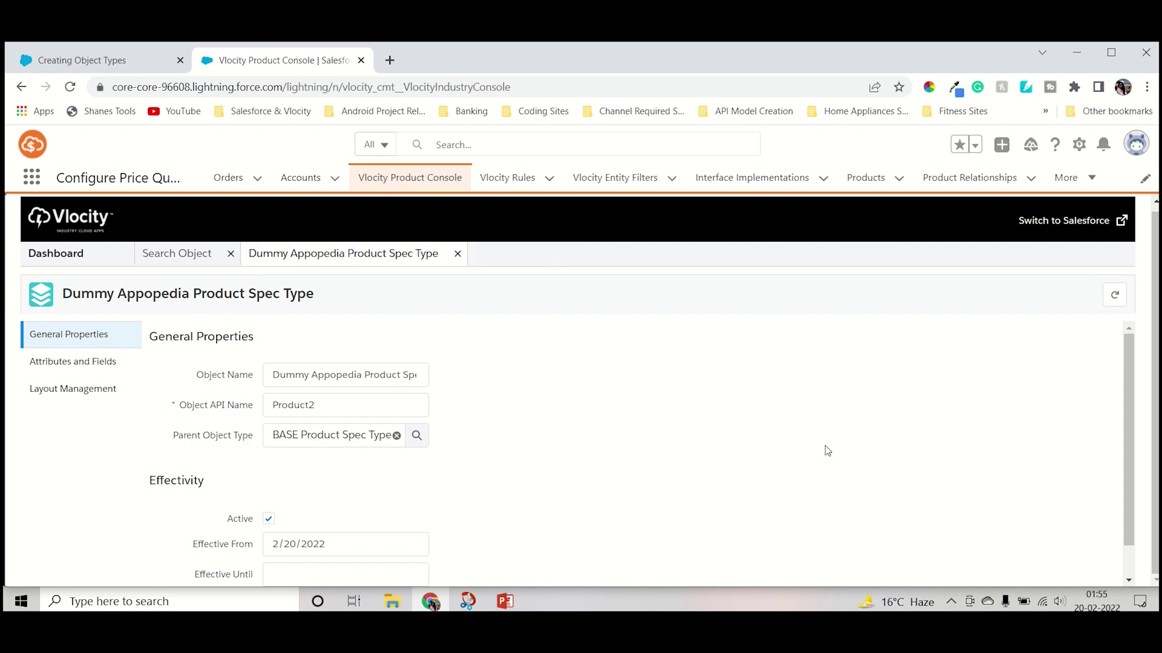